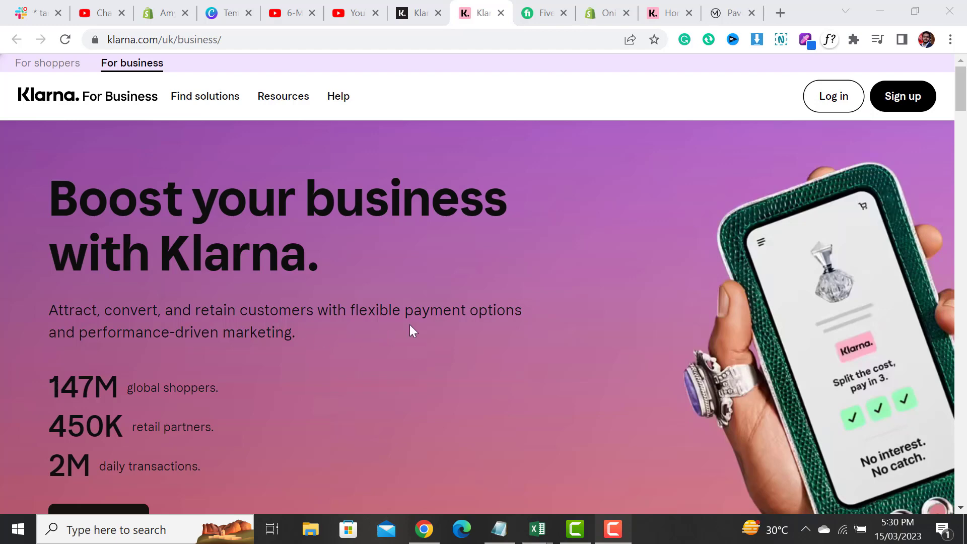
View the Mejuri Pavé Diamond Slim Signet product page and highlight its Klarna instalment payment line.
left_click(719, 14)
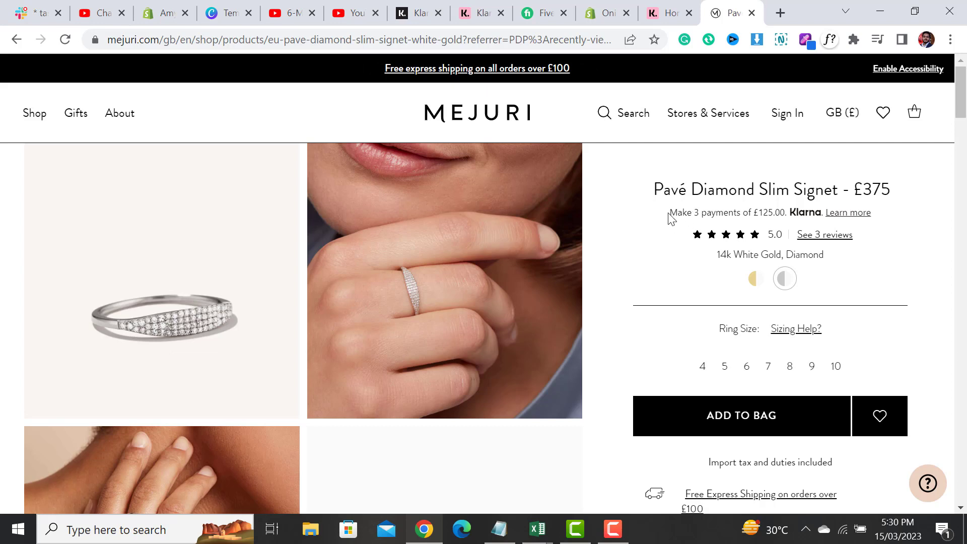
left_click_drag(670, 216, 881, 215)
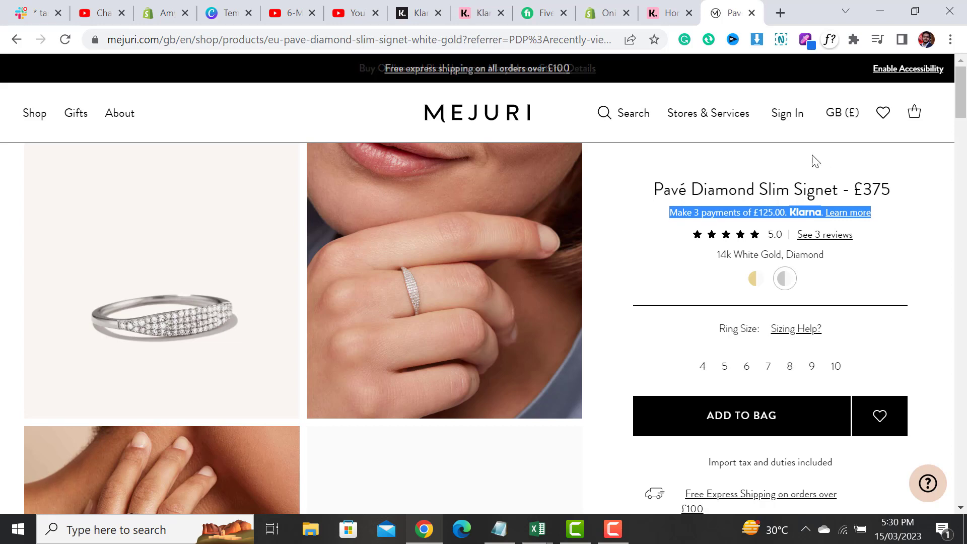
Return to Klarna's UK For Business page and select its web address.
left_click(666, 13)
left_click(607, 13)
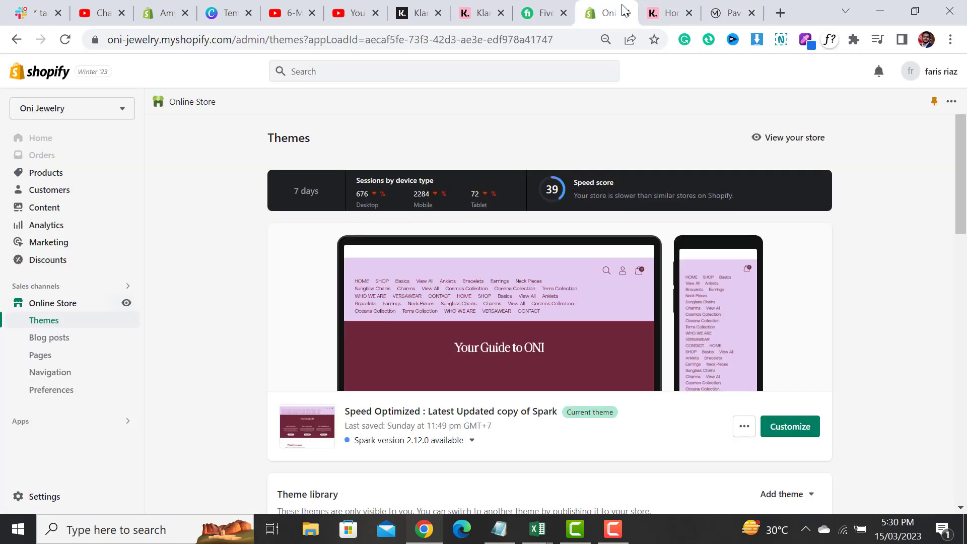
left_click(419, 13)
left_click(479, 11)
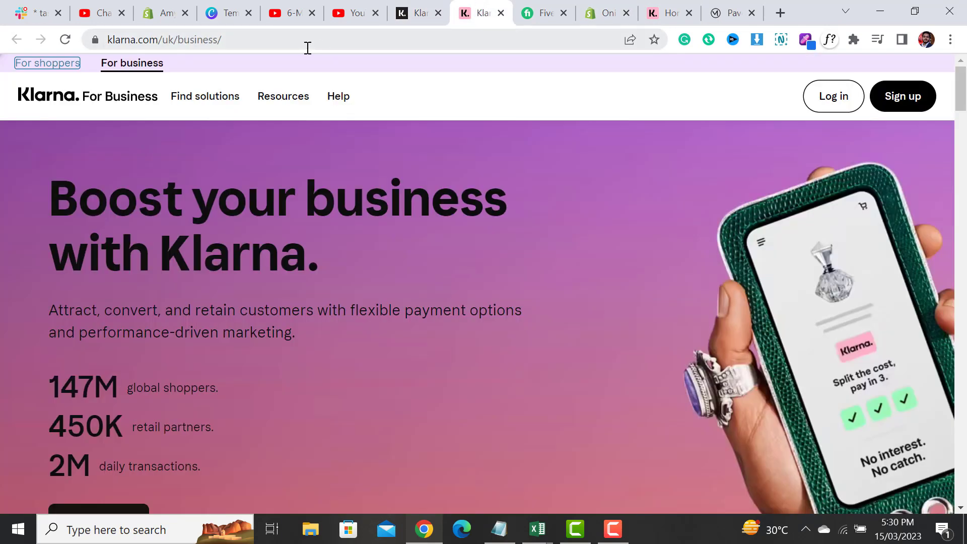
left_click(249, 40)
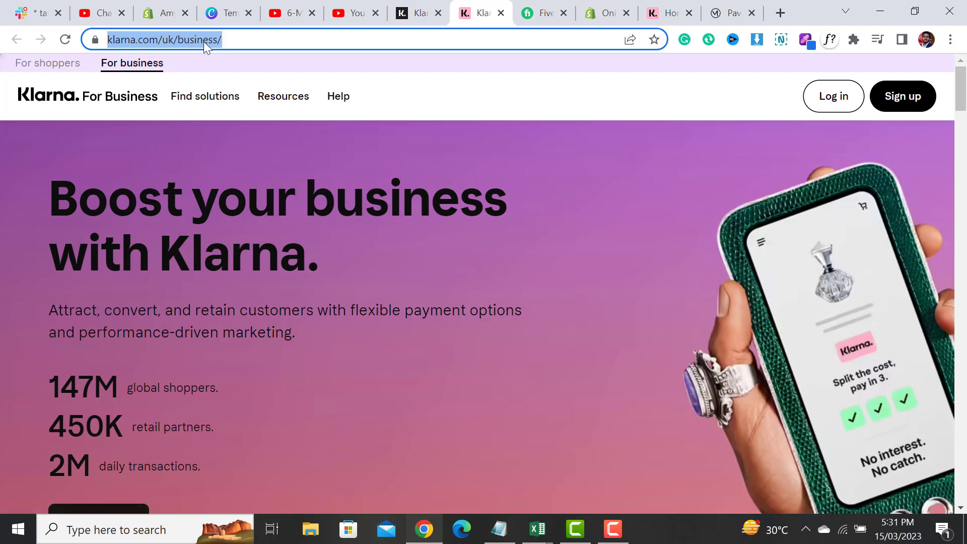
Look at Klarna's sign-up page, allowing all data collection and choosing to create an account, and close the page.
left_click(904, 100)
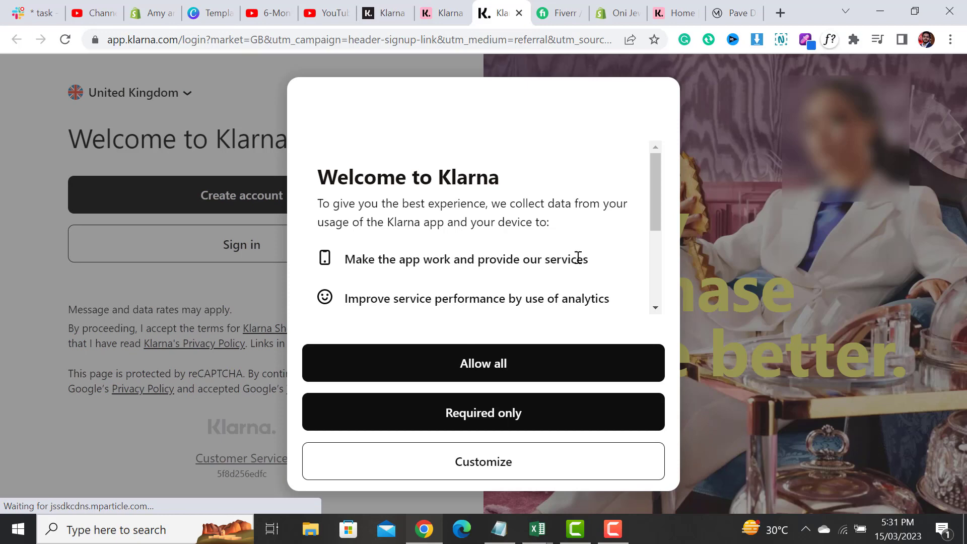
left_click(478, 377)
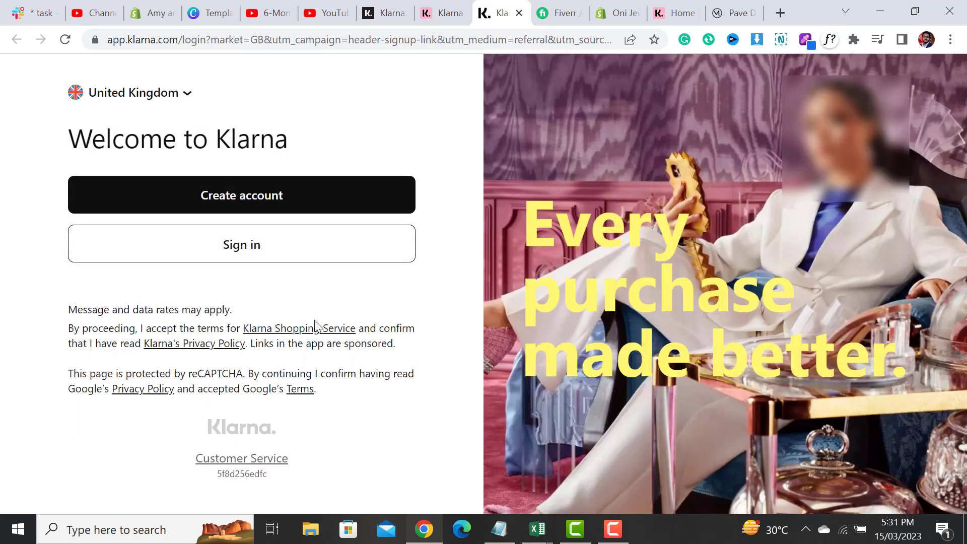
left_click(249, 202)
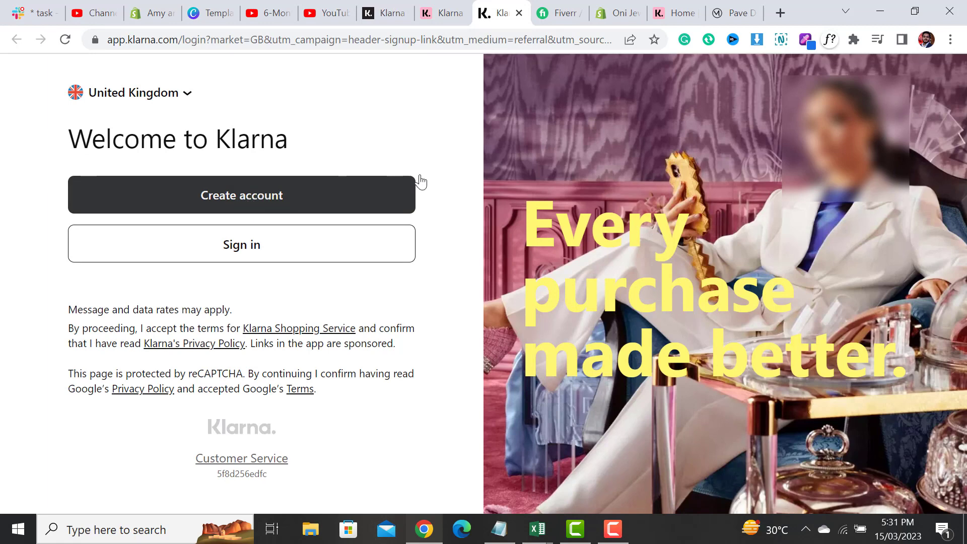
left_click(520, 13)
Open the Integration Guides in the Klarna Merchant Portal, checking the Oni Jewelry Shopify admin in between.
left_click(614, 7)
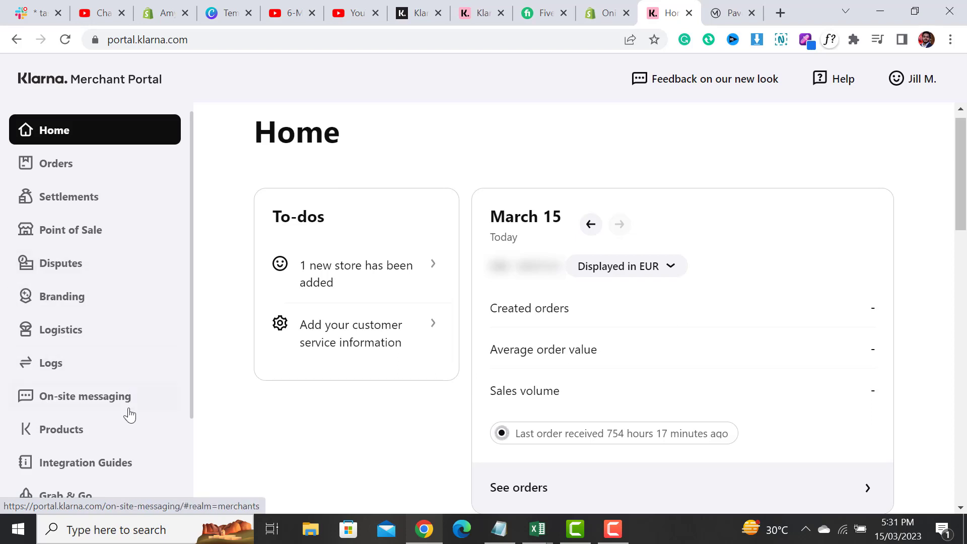
left_click(80, 470)
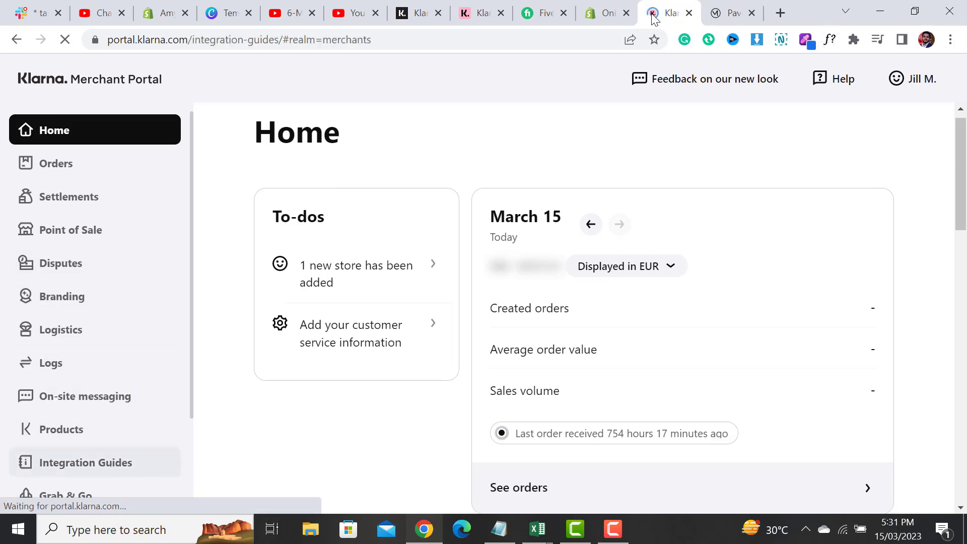
left_click(616, 7)
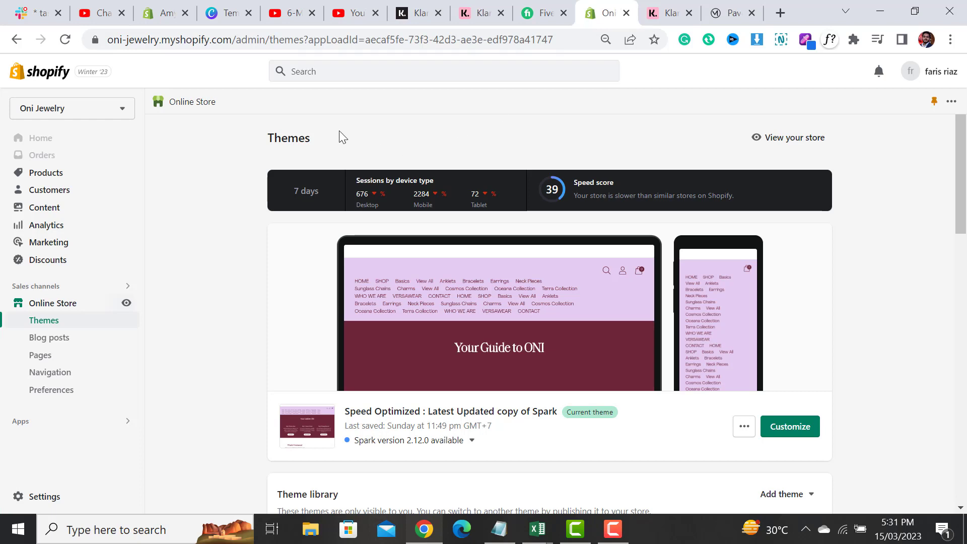
mouse_move(672, 8)
left_click(675, 12)
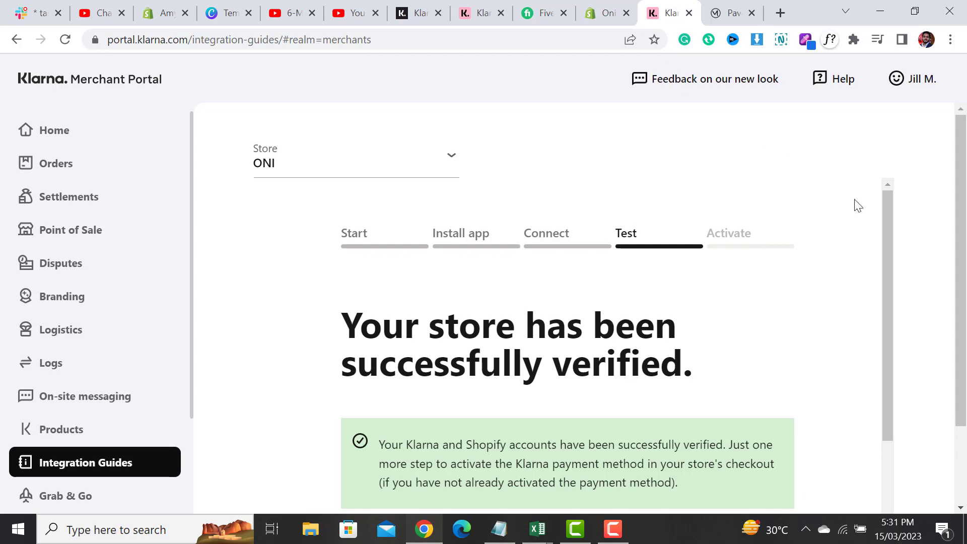
Go back through the ONI store's Shopify integration guide from the Test stage to the Start stage.
left_click_drag(887, 203, 896, 302)
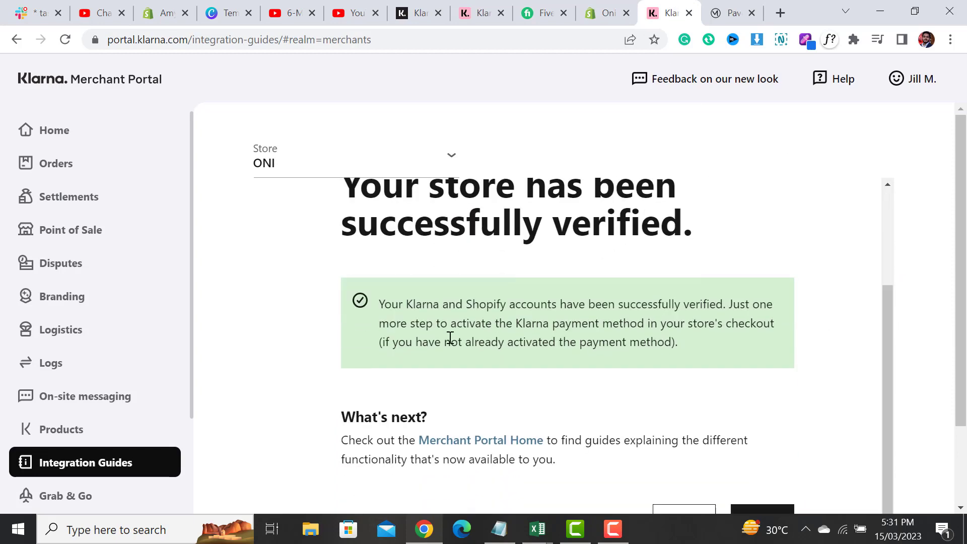
scroll(781, 355, "down", 2)
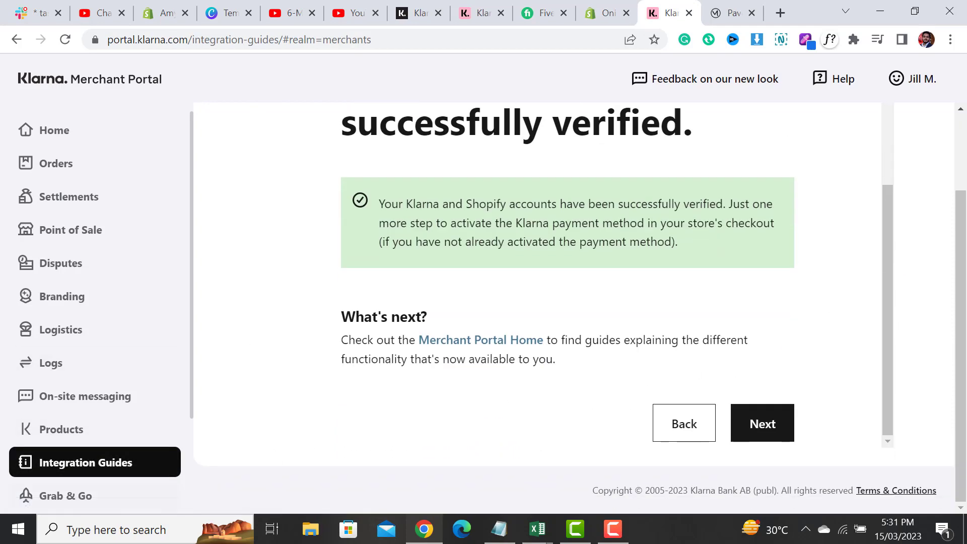
left_click(684, 422)
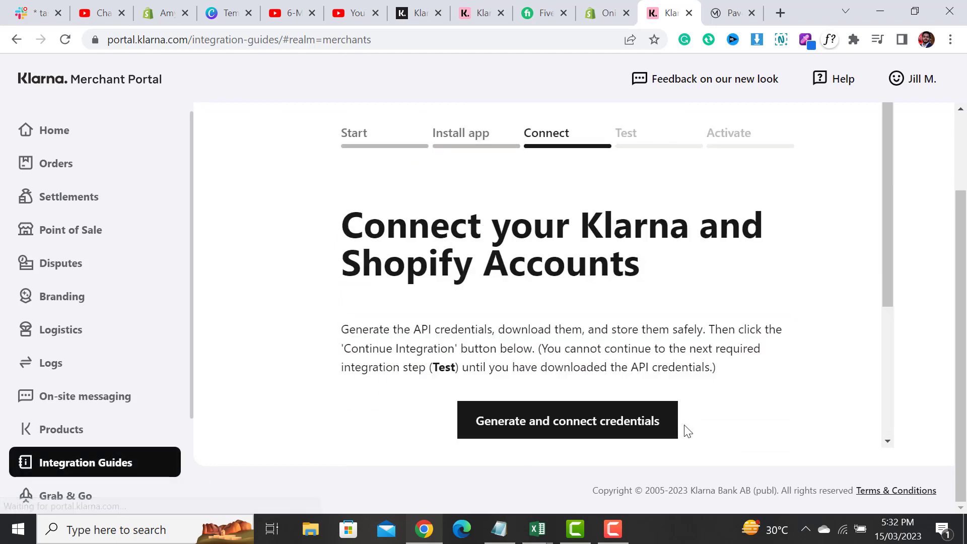
scroll(773, 412, "down", 3)
scroll(775, 414, "down", 2)
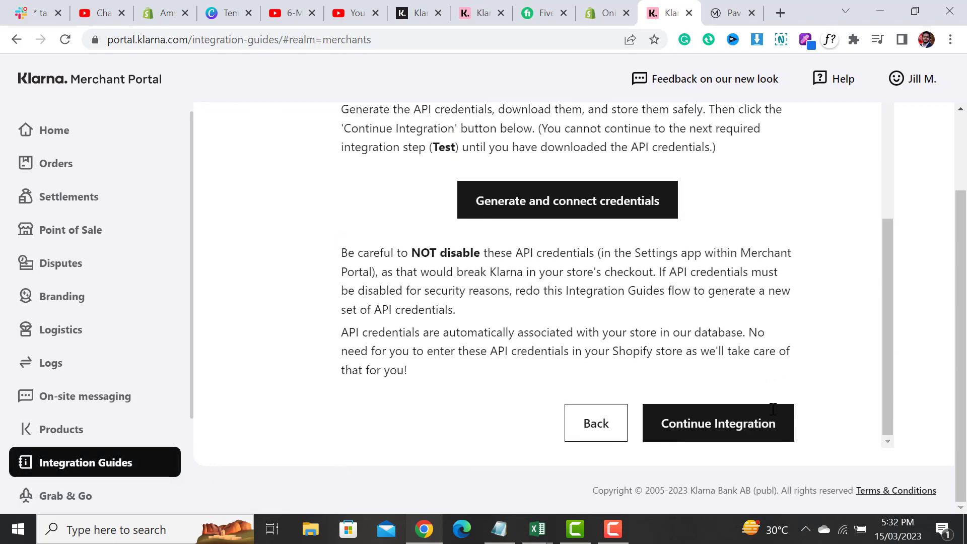
left_click(595, 422)
scroll(670, 412, "down", 3)
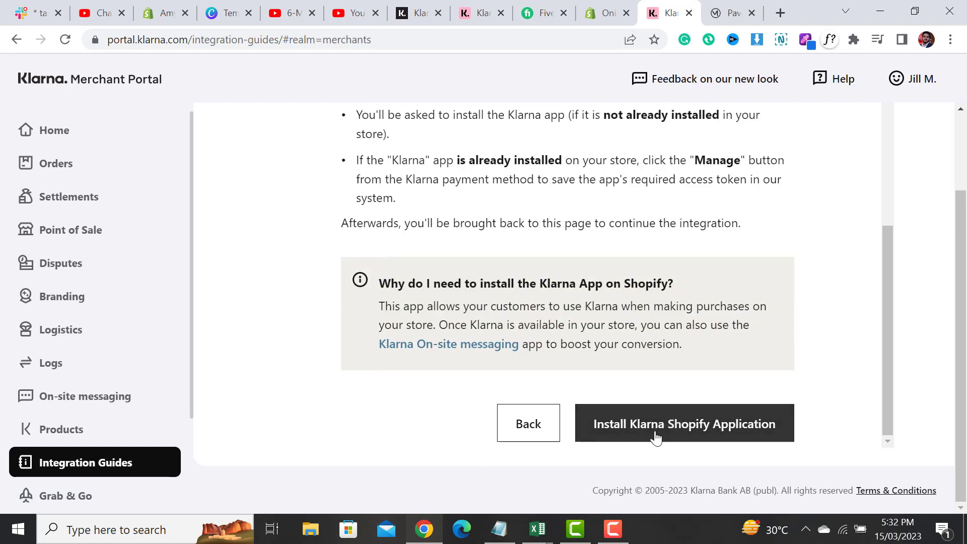
left_click(527, 424)
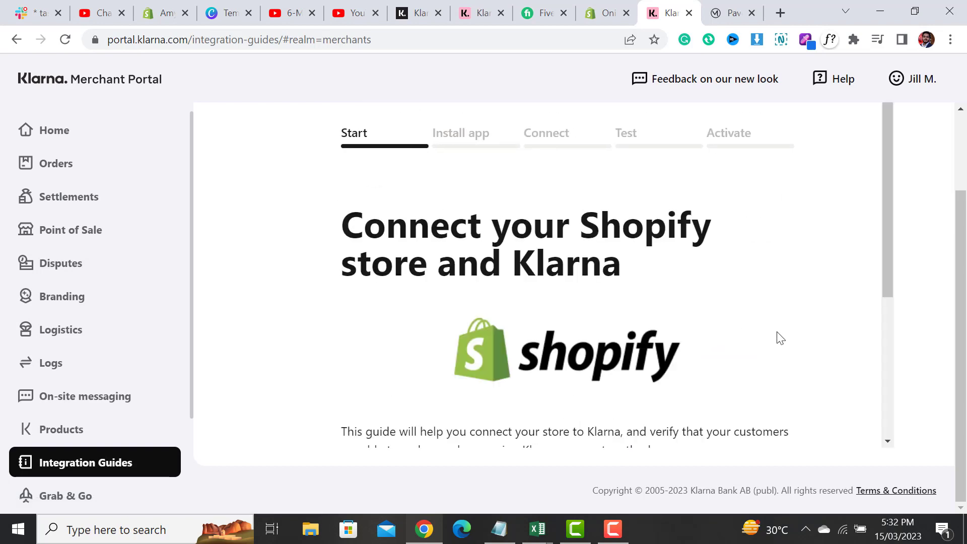
Review the Start stage's instructions for connecting Shopify and Klarna, and continue to the Install app stage.
scroll(778, 337, "down", 5)
scroll(691, 334, "up", 4)
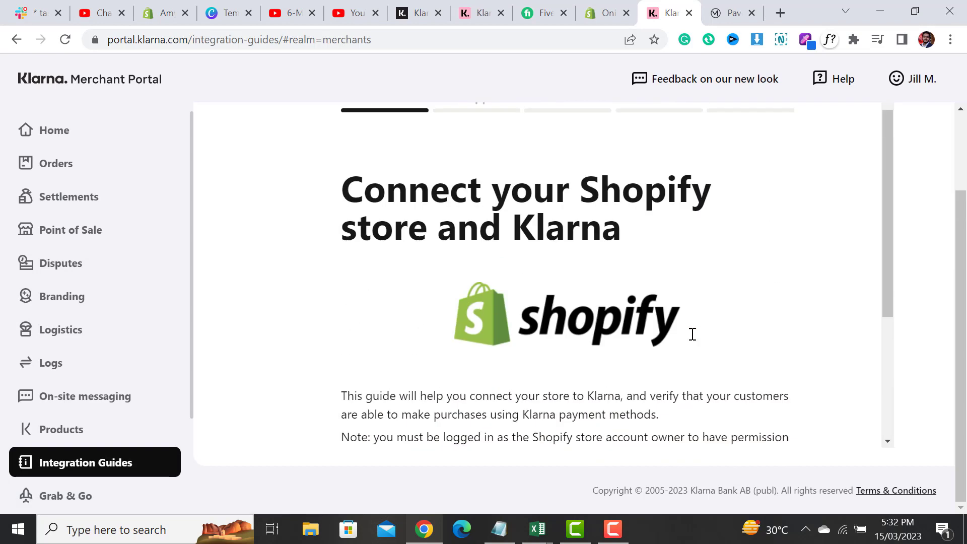
scroll(732, 343, "down", 4)
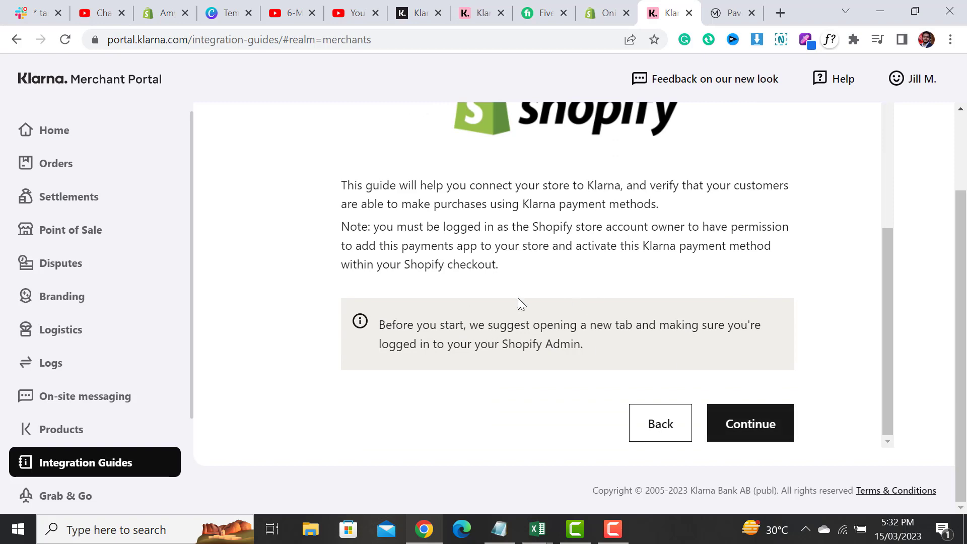
left_click(762, 422)
Review the Klarna app installation instructions and start installing the Klarna Shopify application.
scroll(808, 354, "down", 3)
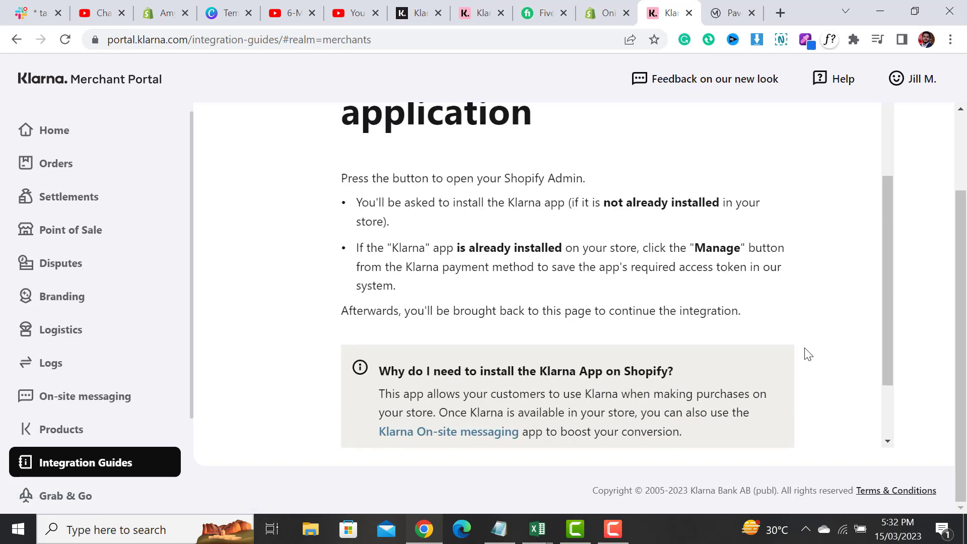
scroll(808, 354, "down", 2)
scroll(529, 222, "up", 3)
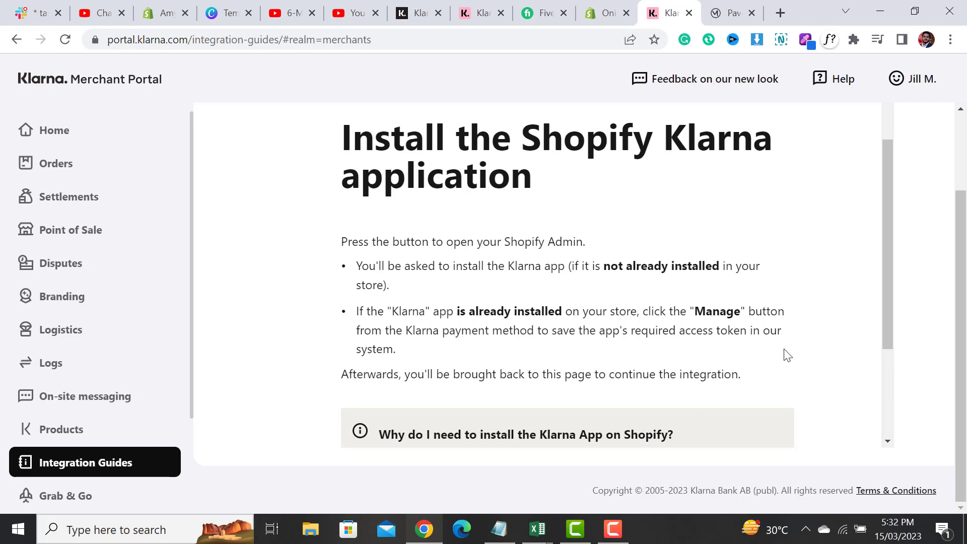
scroll(784, 355, "down", 2)
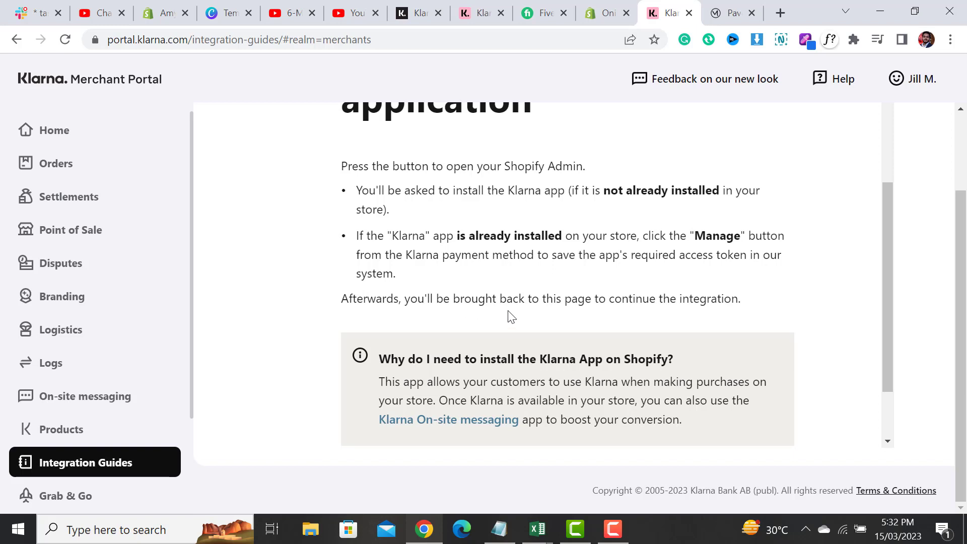
scroll(649, 308, "down", 2)
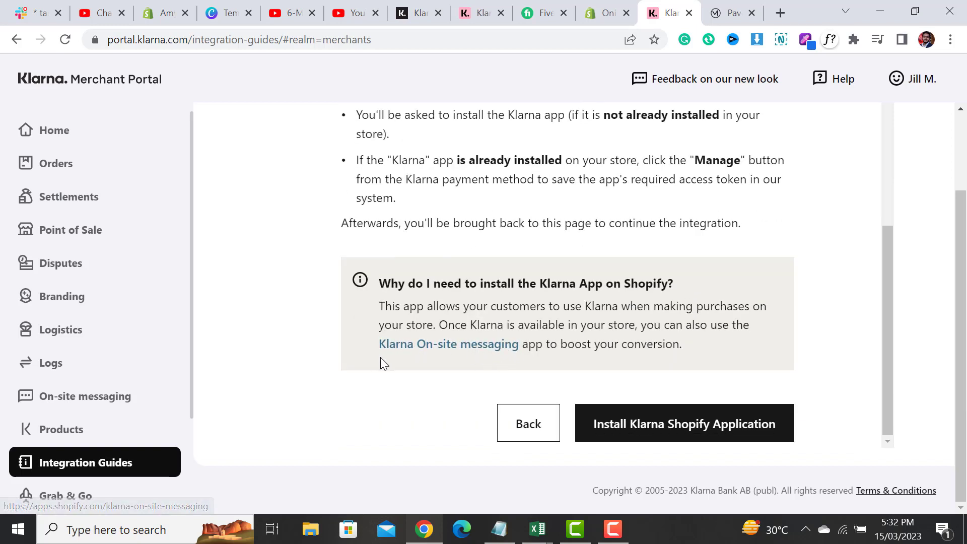
left_click_drag(374, 344, 524, 350)
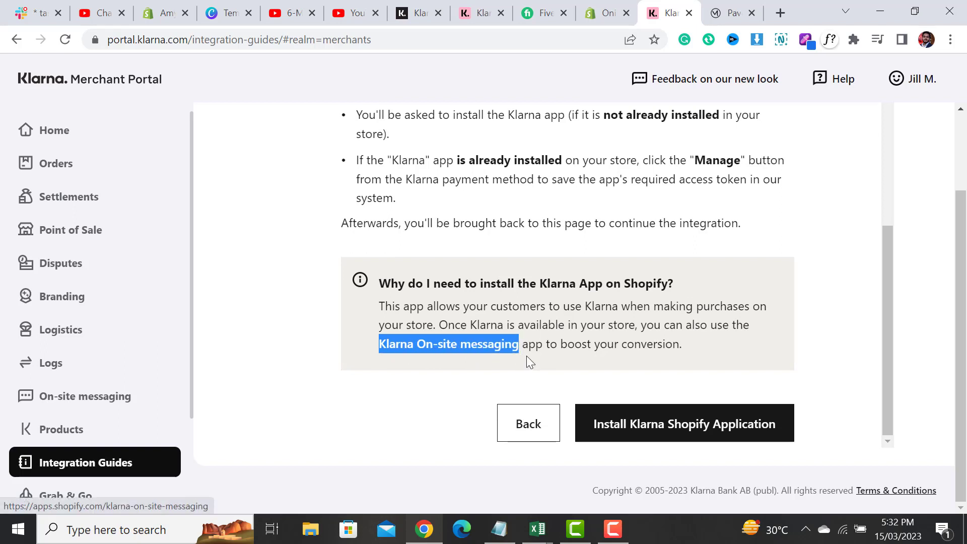
left_click(605, 374)
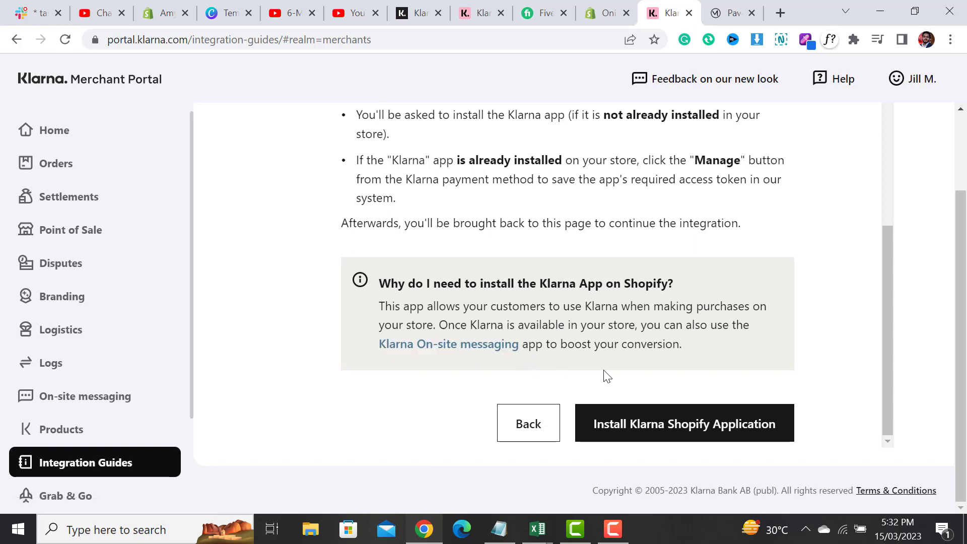
left_click(684, 431)
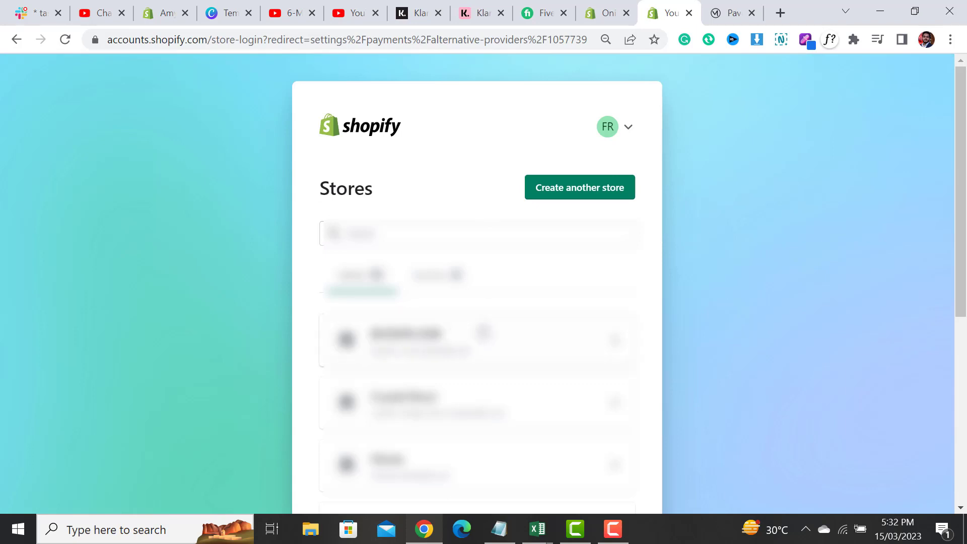
Search for the Oni Jewelry store in the Shopify store list, select it, and review its Payments settings.
left_click(436, 241)
type("s")
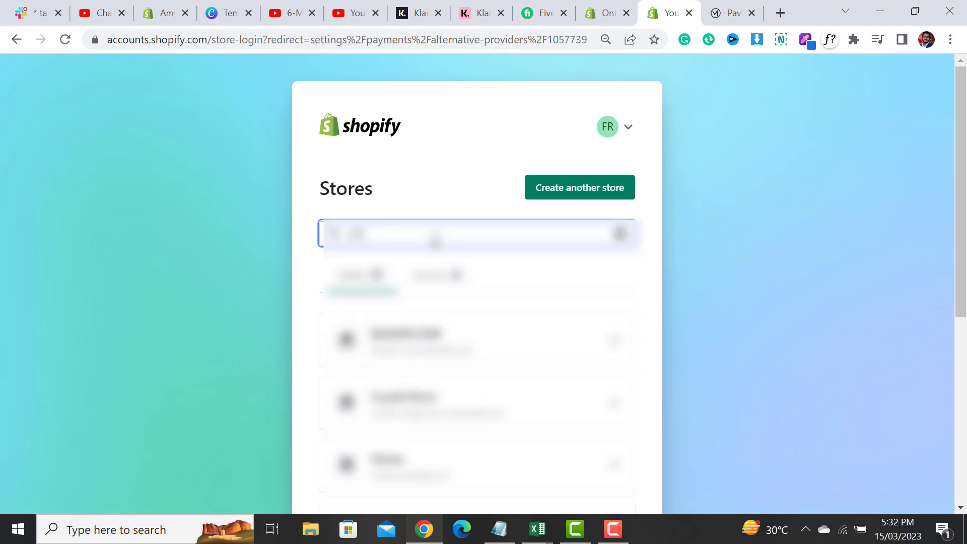
left_click(448, 336)
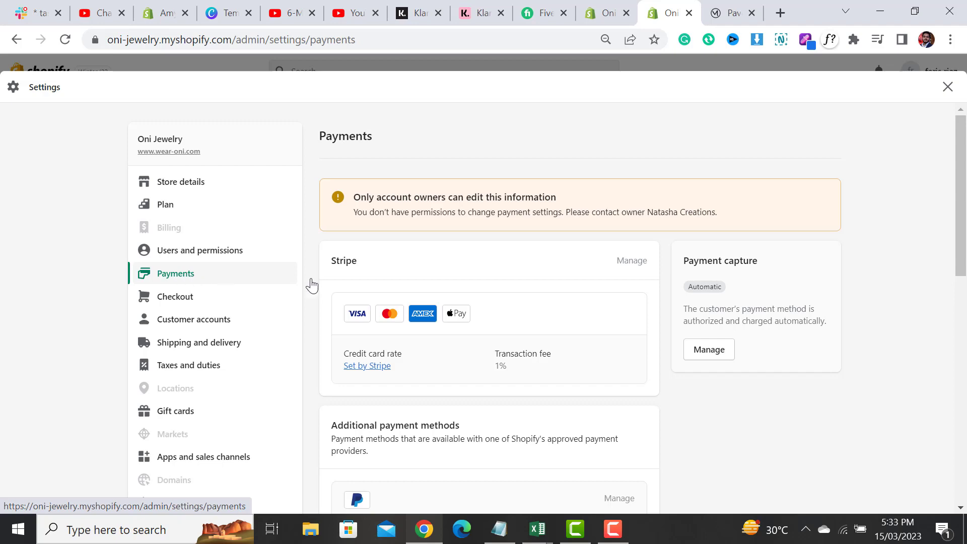
scroll(529, 395, "down", 1)
scroll(530, 394, "down", 5)
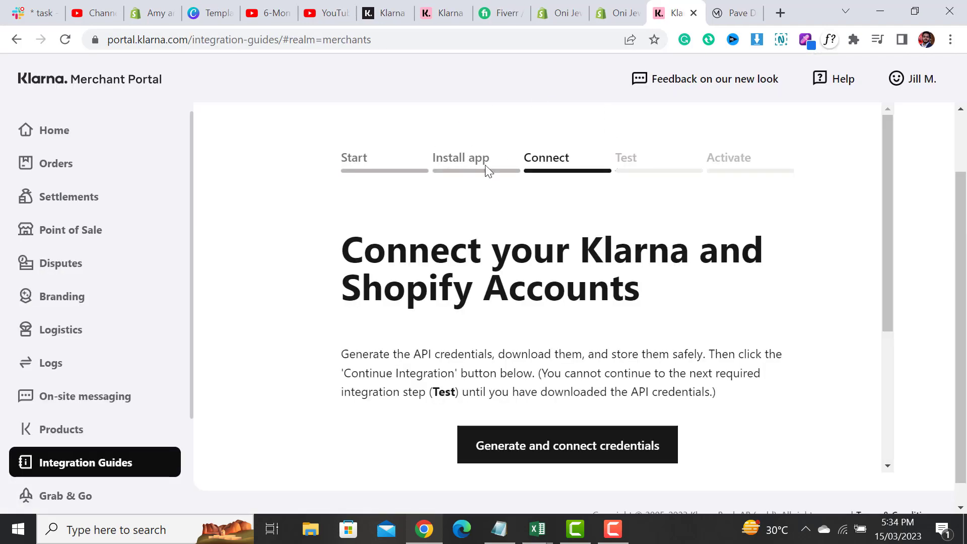
Generate and connect the Klarna API credentials in the Connect stage, and download the credentials file.
scroll(574, 302, "down", 3)
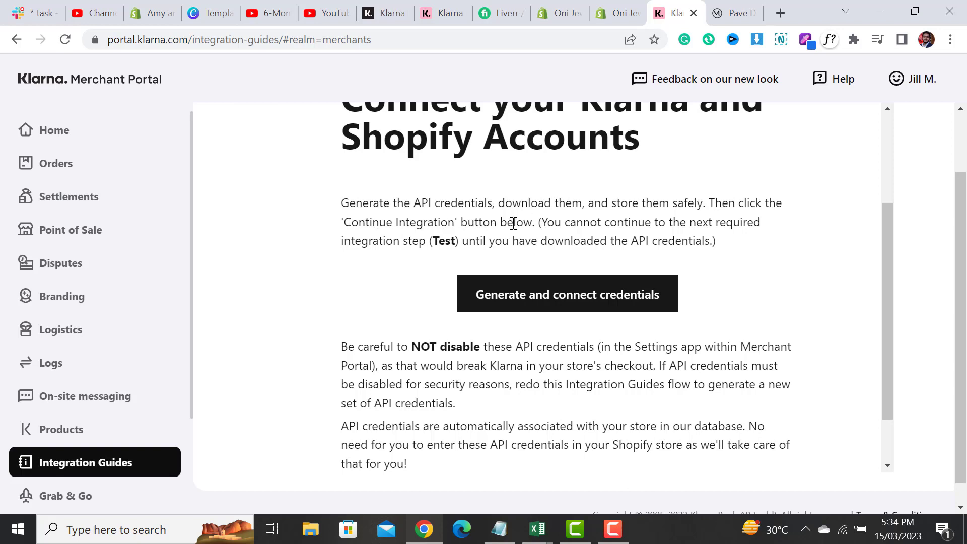
left_click(567, 303)
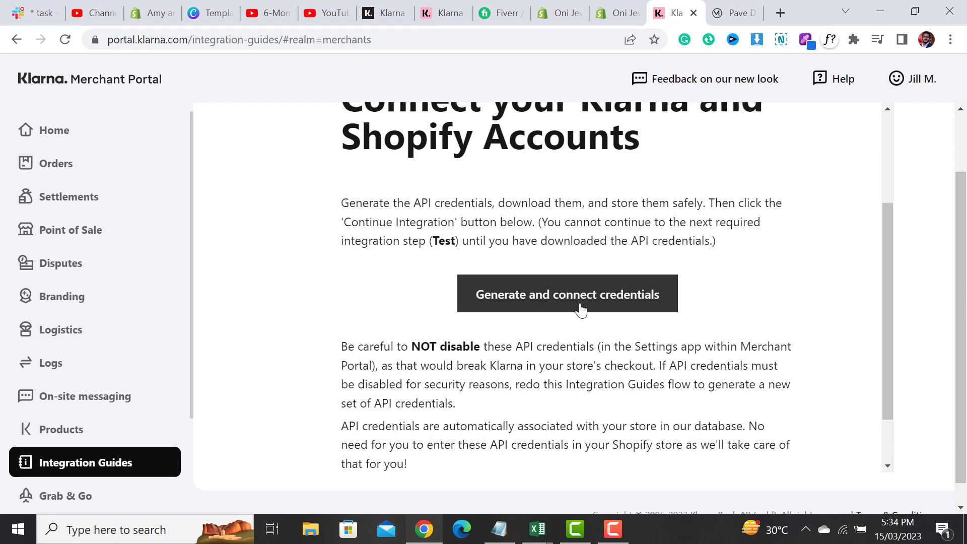
scroll(581, 310, "down", 2)
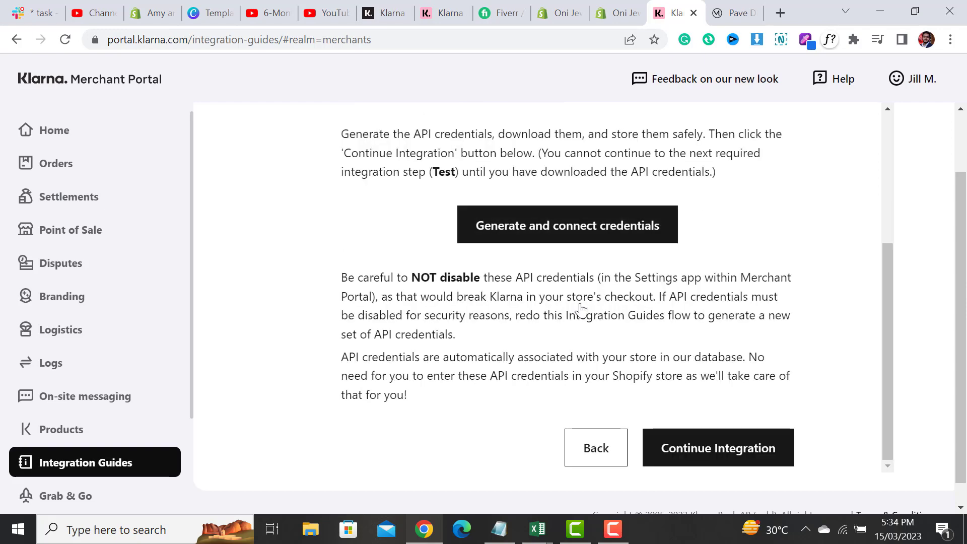
left_click(580, 237)
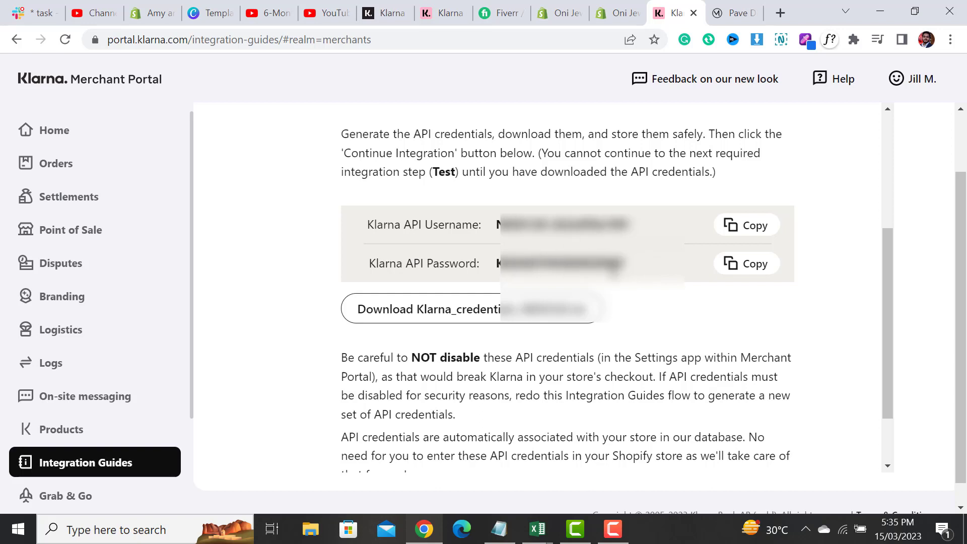
left_click(506, 321)
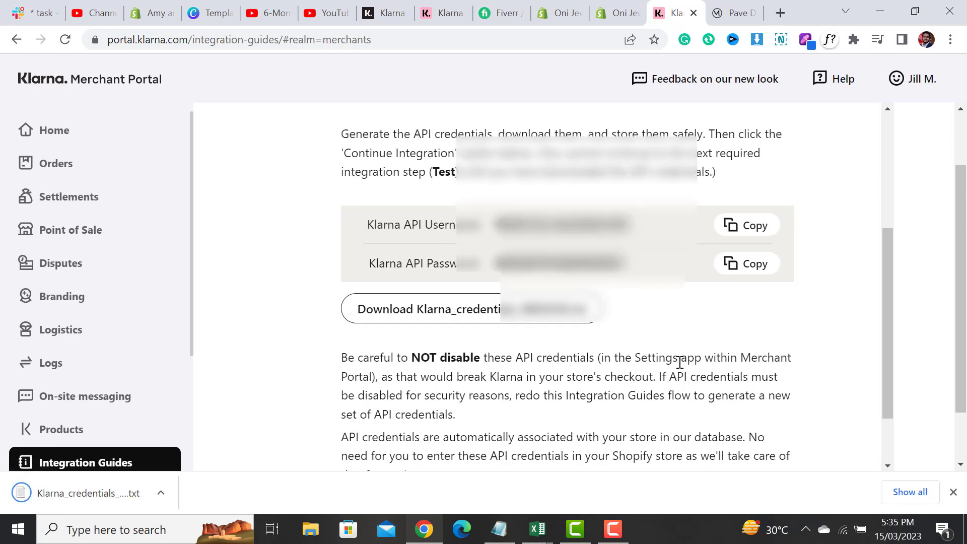
Review the notes about keeping the API credentials enabled and continue the integration to the Test stage.
scroll(680, 362, "down", 1)
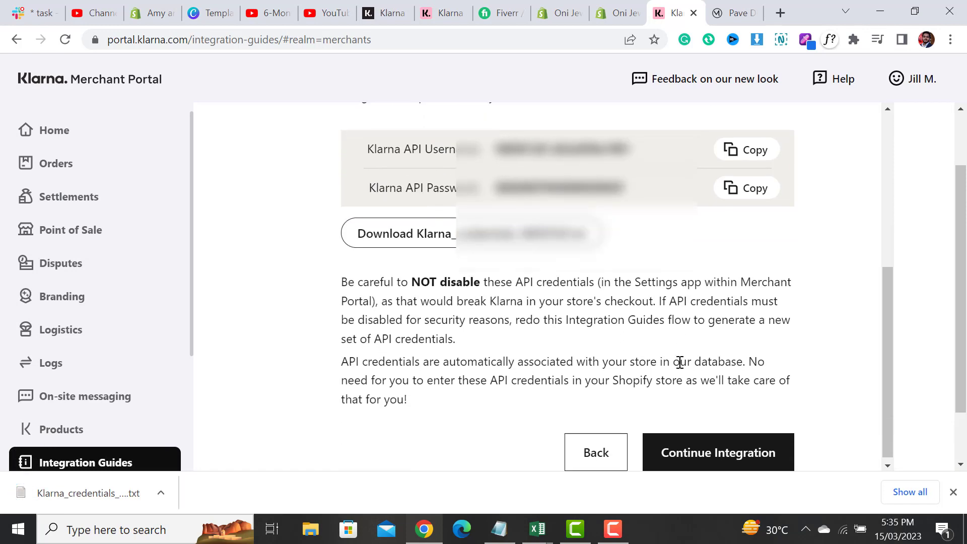
scroll(681, 362, "down", 1)
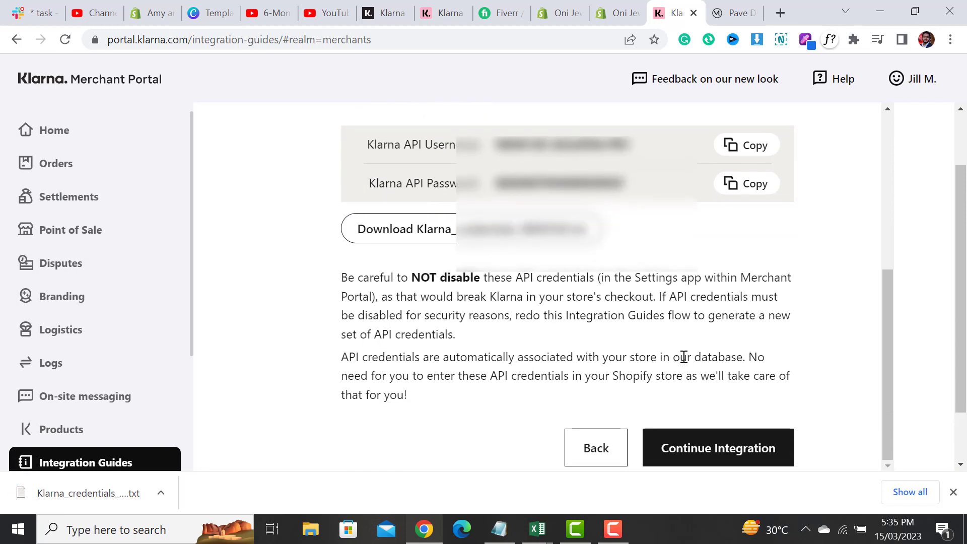
left_click(723, 456)
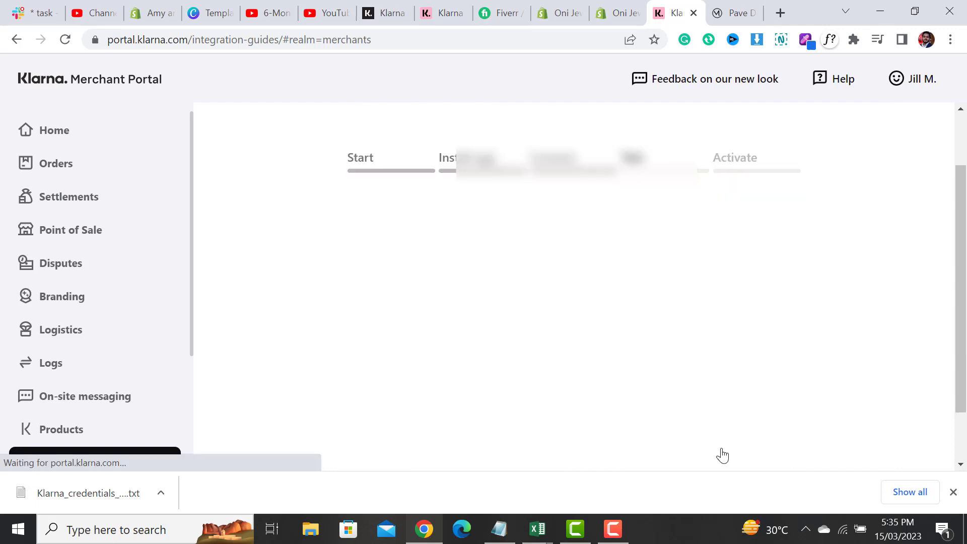
Read the Test stage's store verification message about activating the Klarna payment method in the checkout.
scroll(733, 318, "down", 3)
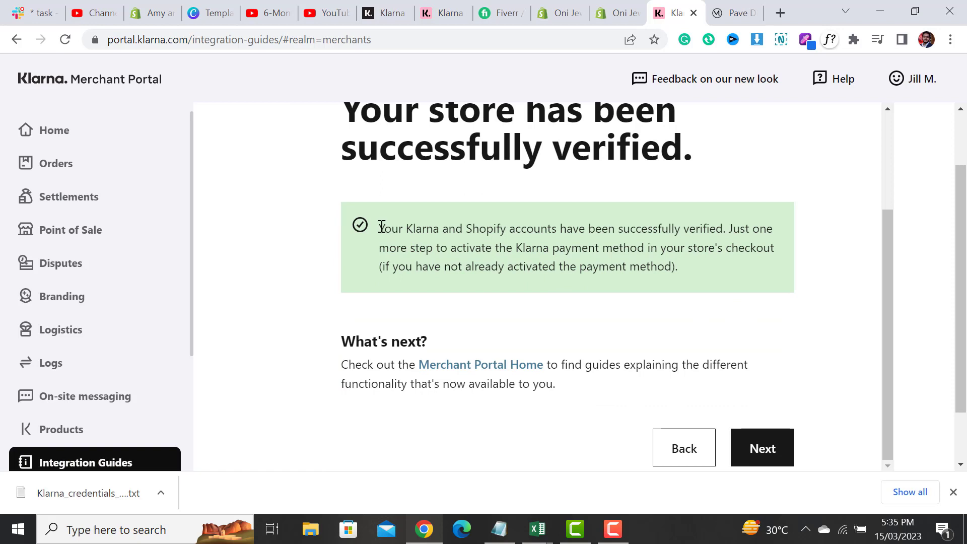
left_click_drag(382, 227, 727, 227)
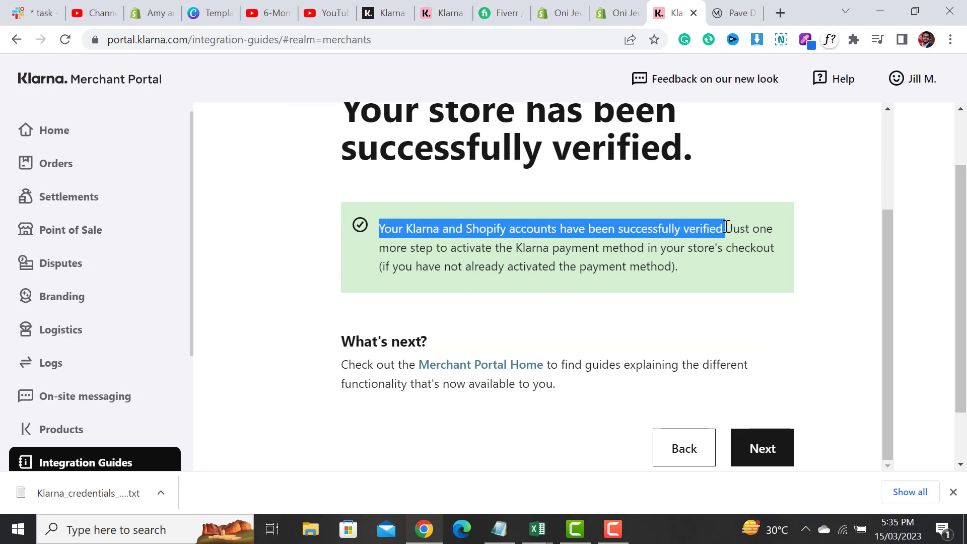
left_click_drag(388, 248, 782, 252)
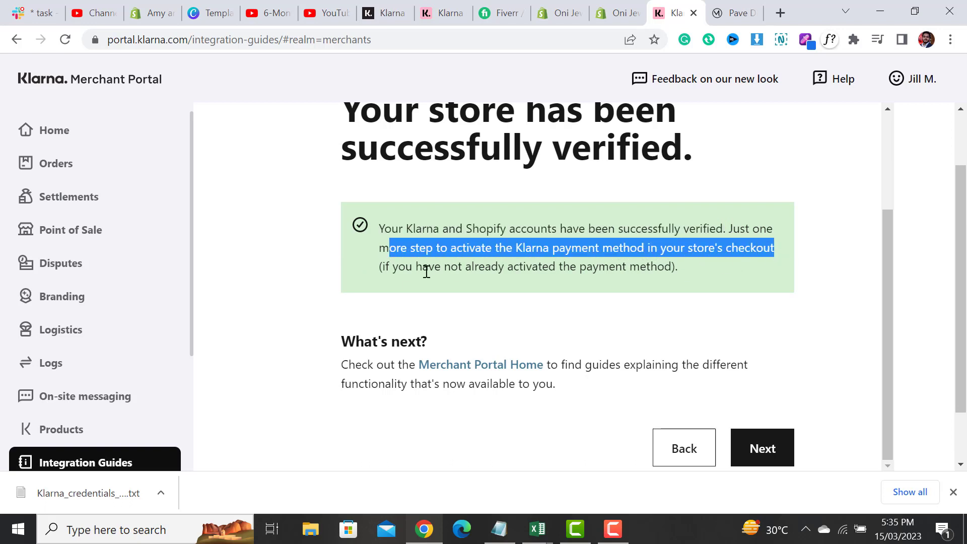
left_click_drag(384, 266, 678, 268)
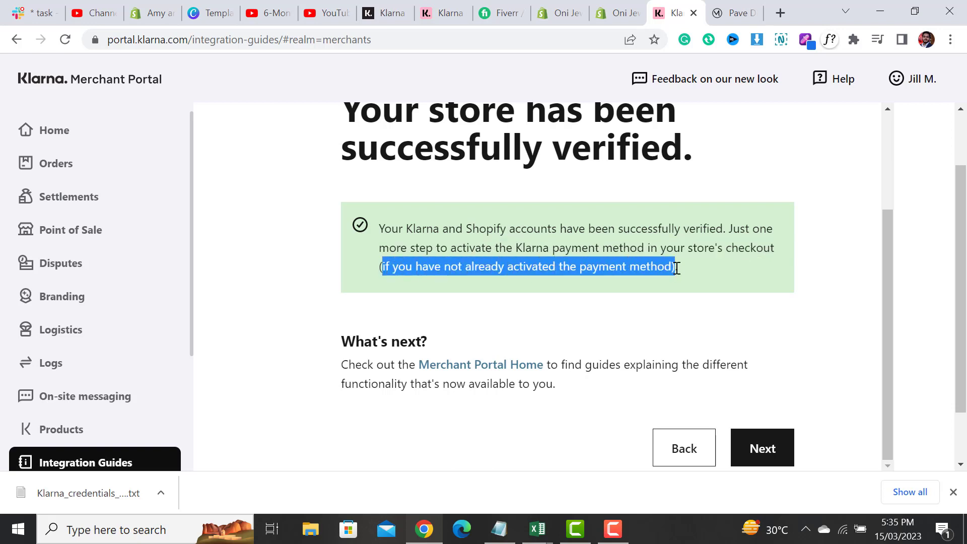
left_click(696, 274)
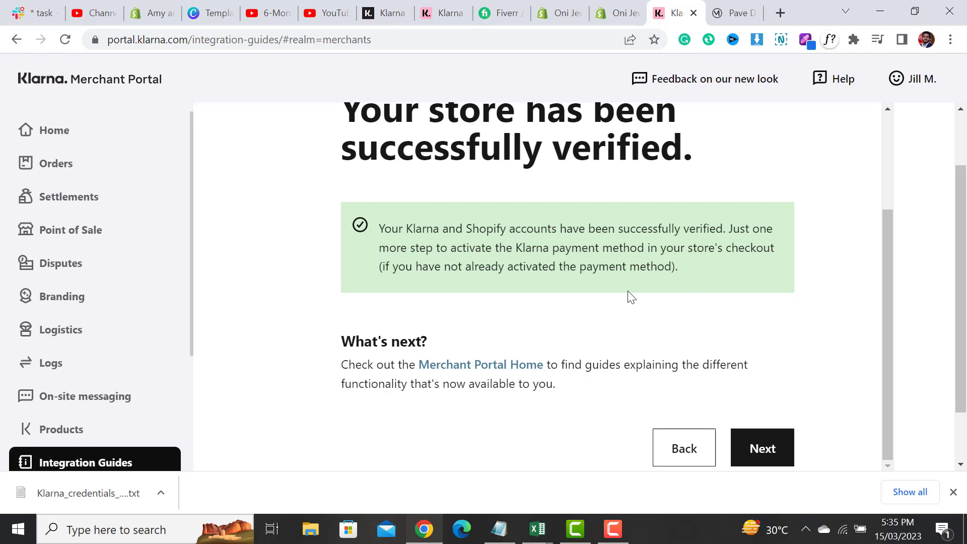
Continue through the Activate stage to the store's Shopify payment settings and check Klarna under Additional payment methods.
left_click(769, 455)
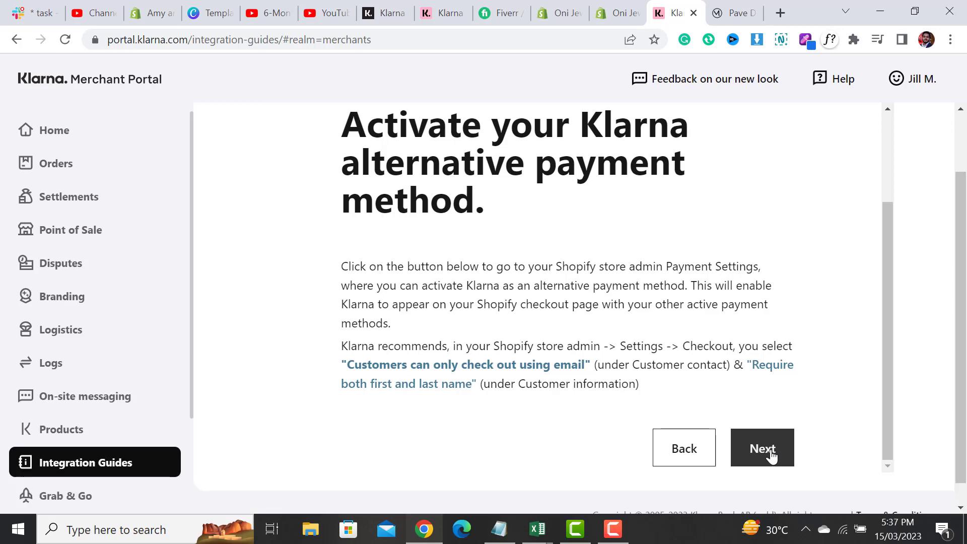
left_click(771, 454)
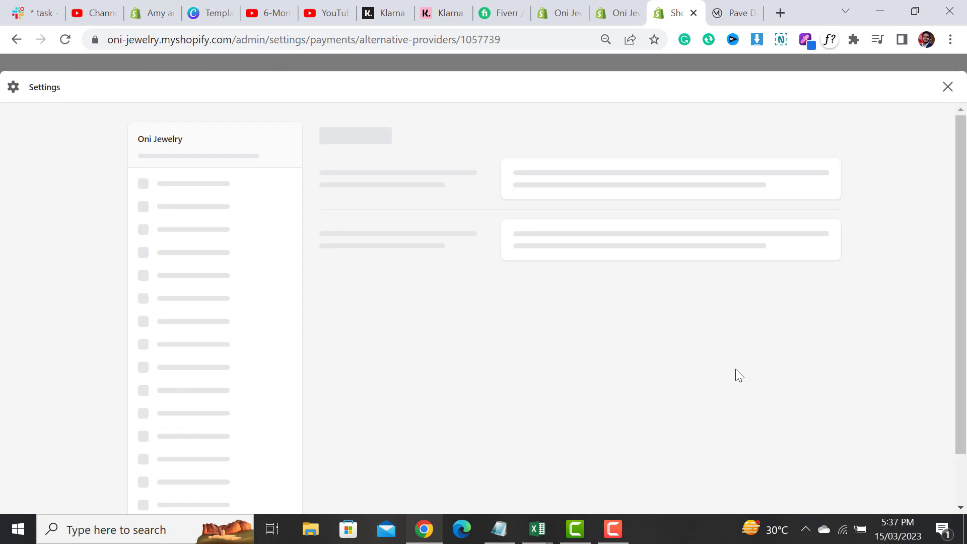
scroll(736, 375, "down", 5)
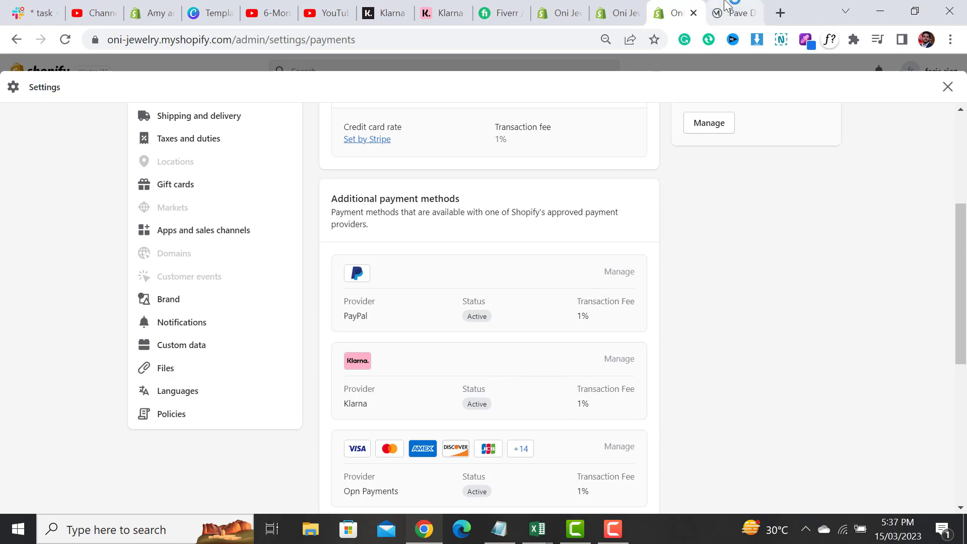
Return to the Oni Jewelry Shopify admin and find Klarna On-Site Messaging among the installed apps.
left_click(737, 12)
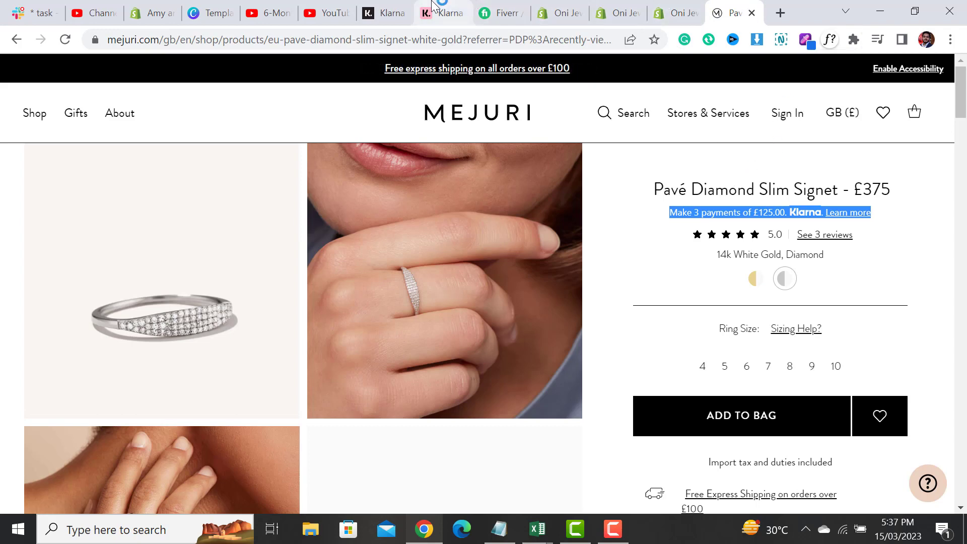
left_click(381, 10)
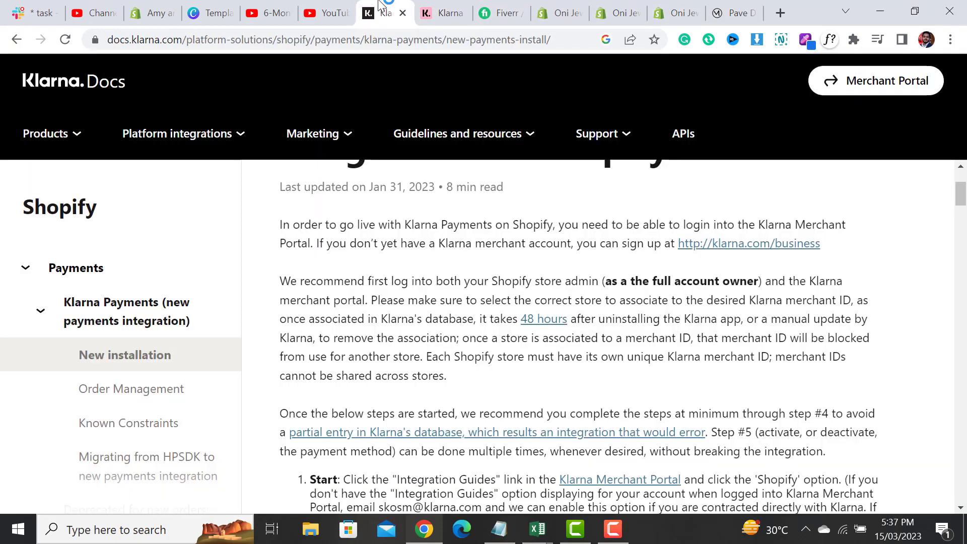
left_click(560, 10)
left_click(67, 419)
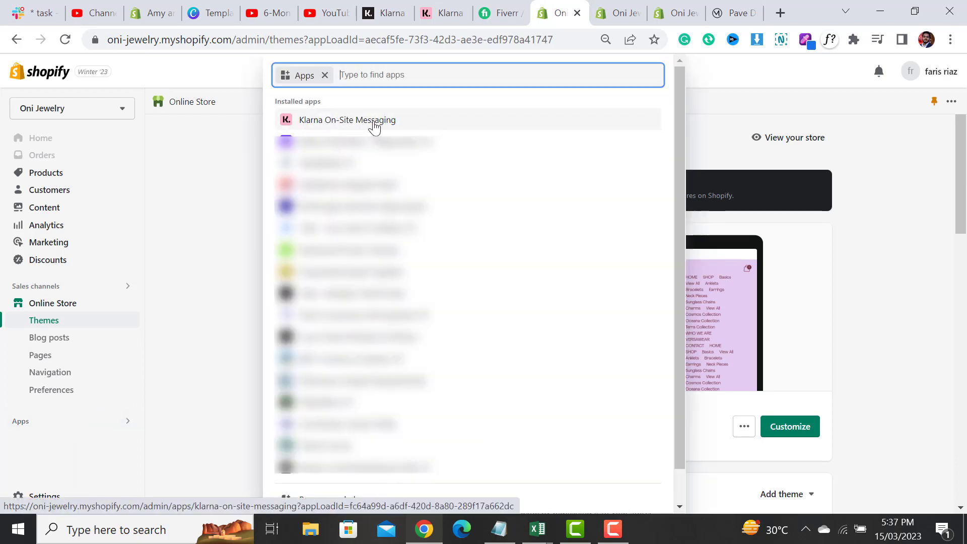
left_click(398, 126)
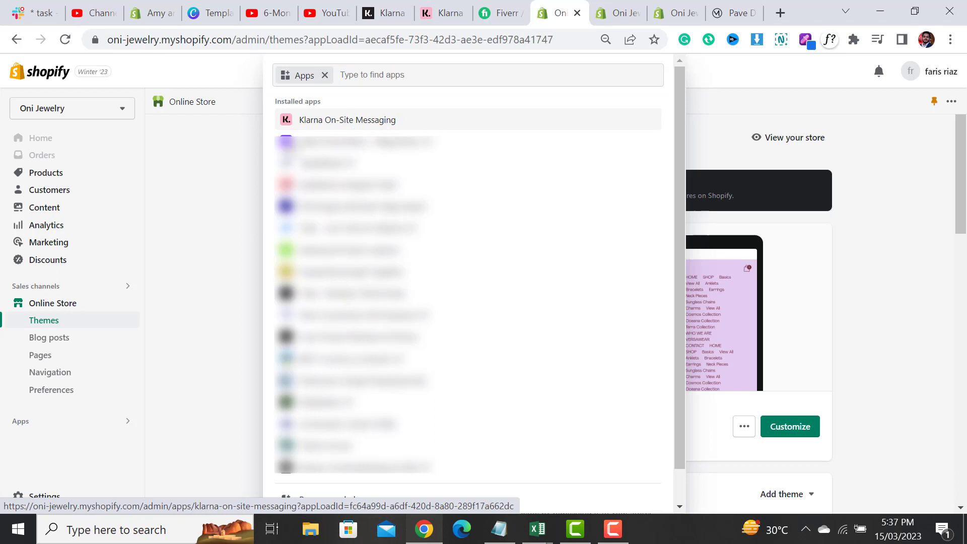
View the Klarna instalment message on Mejuri's Pavé Diamond Slim Signet page, and open Oni Jewelry's Klarna On-Site Messaging app.
left_click(739, 13)
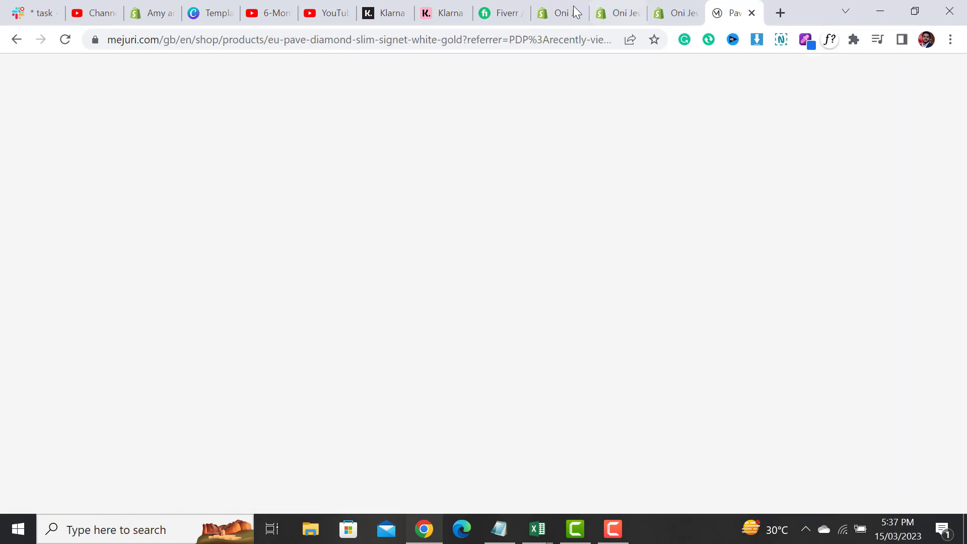
triple_click(754, 212)
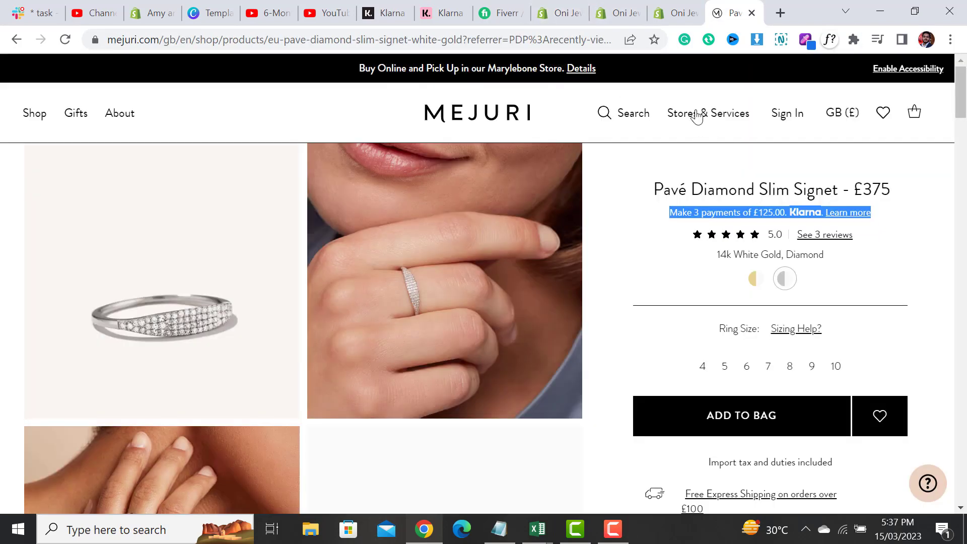
left_click(570, 12)
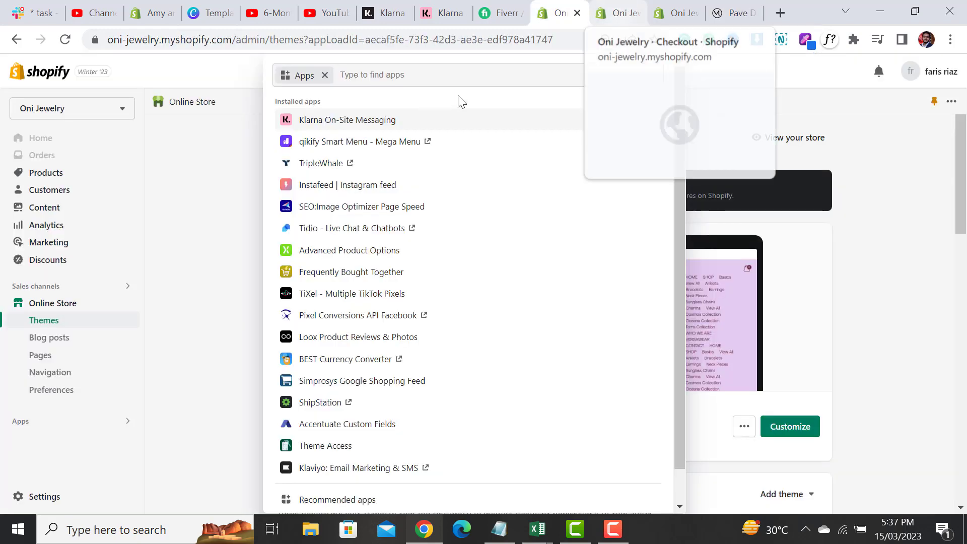
left_click(361, 124)
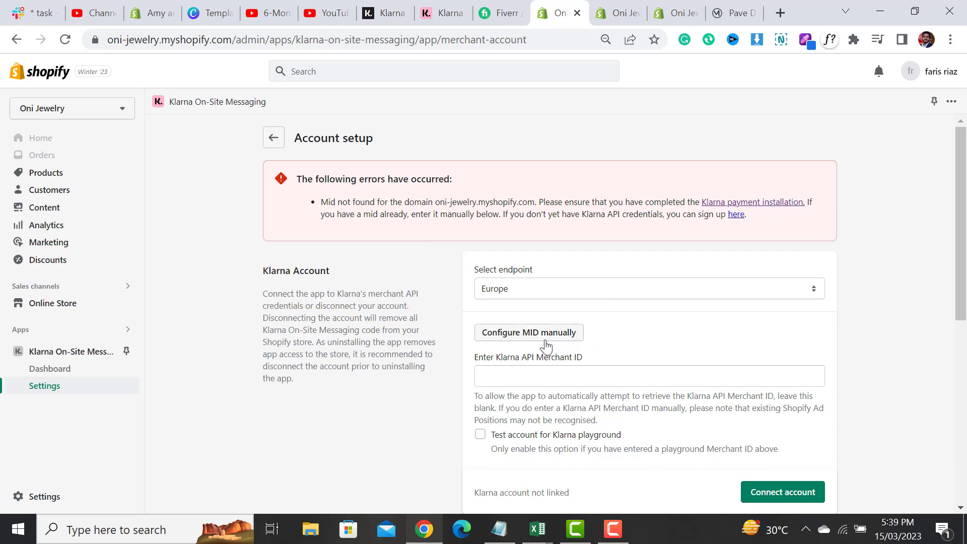
Configure the Klarna API Merchant ID manually in Account setup, connect the account, and check its link status.
left_click(525, 337)
left_click(525, 336)
left_click(550, 379)
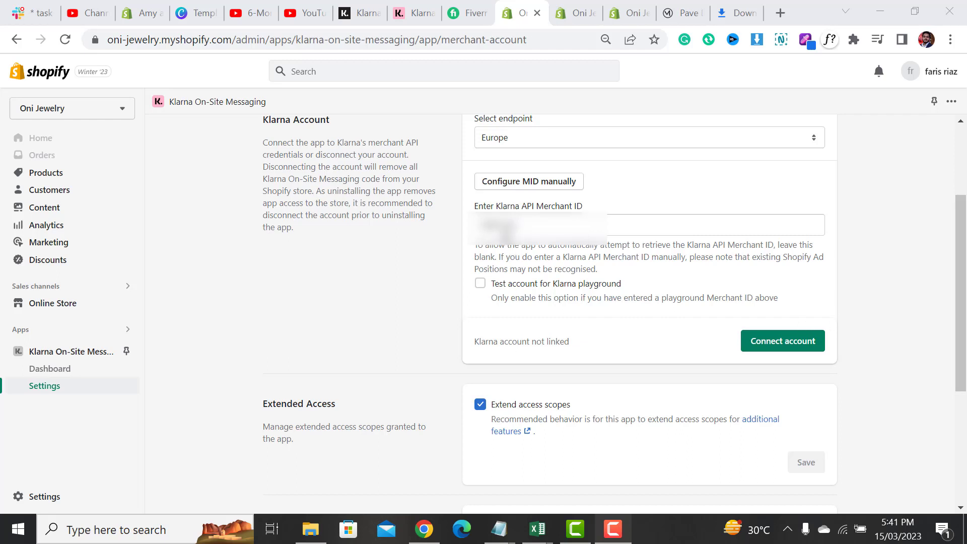
double_click(529, 227)
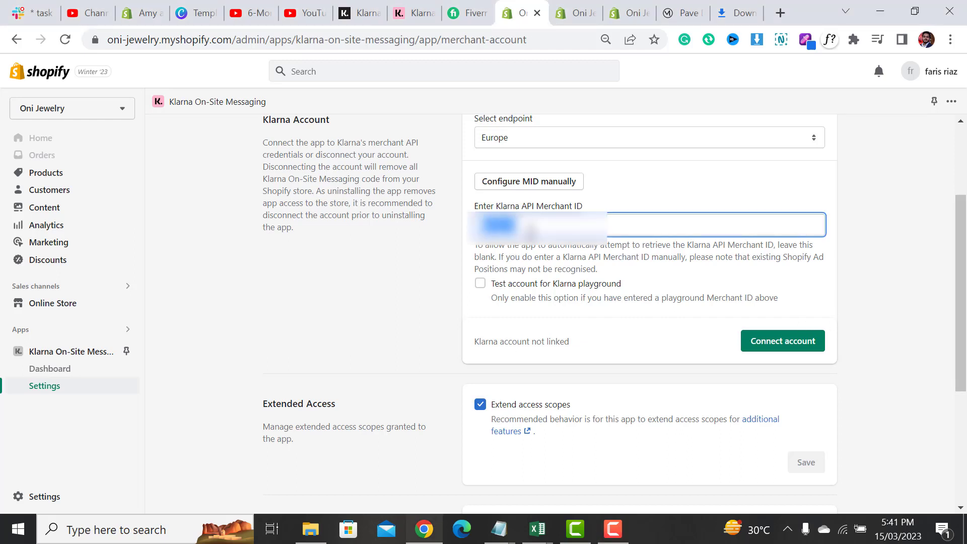
left_click(783, 346)
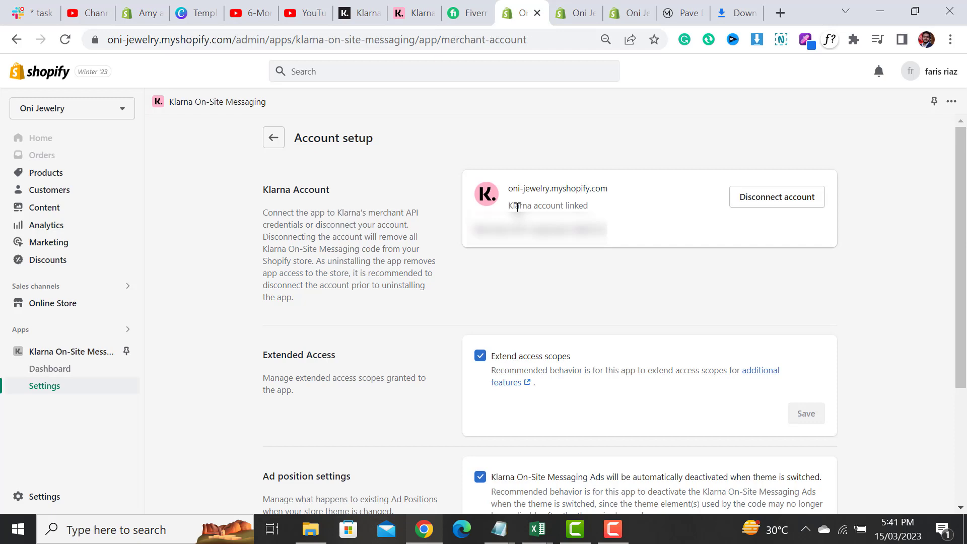
left_click_drag(510, 206, 591, 210)
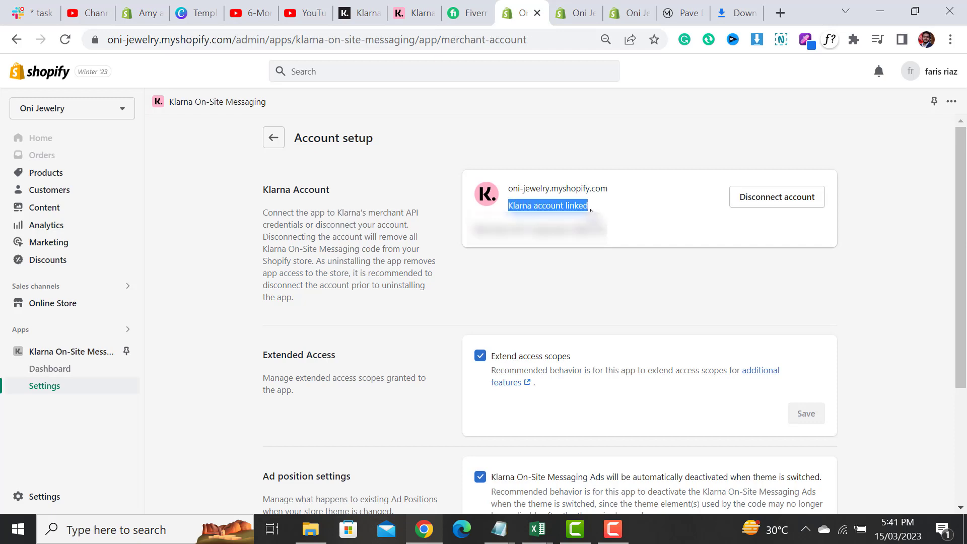
left_click(673, 257)
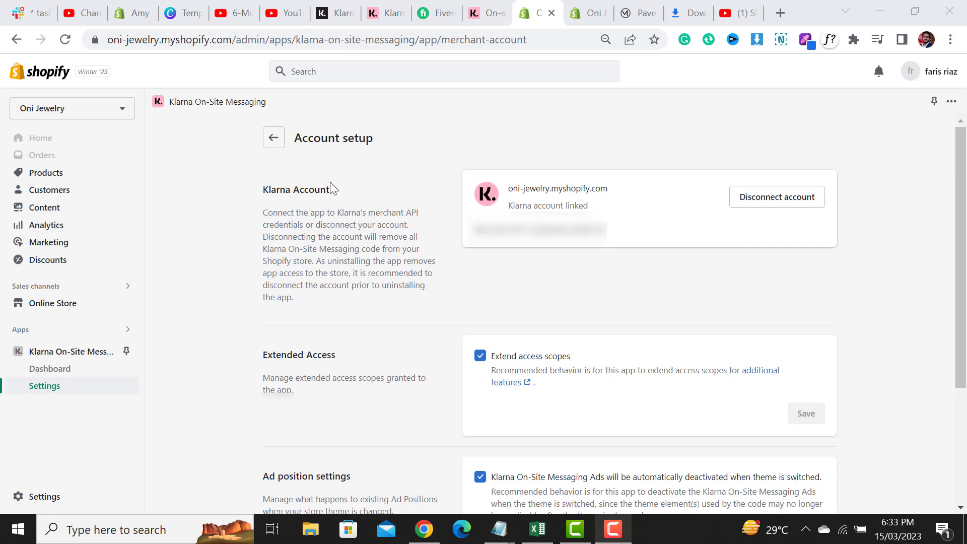
Open the Klarna On-Site Messaging dashboard and review the App Block Instructions for adding a placement to the theme.
left_click(60, 372)
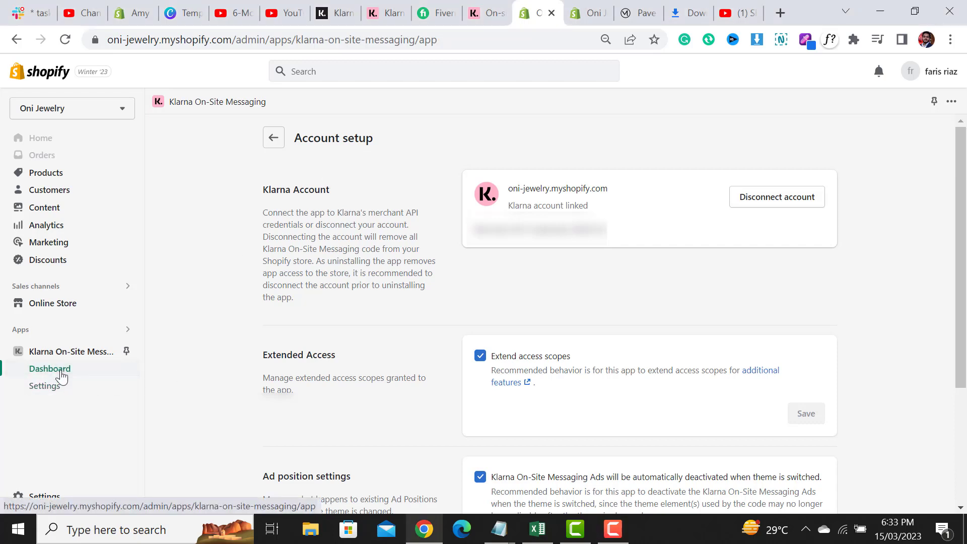
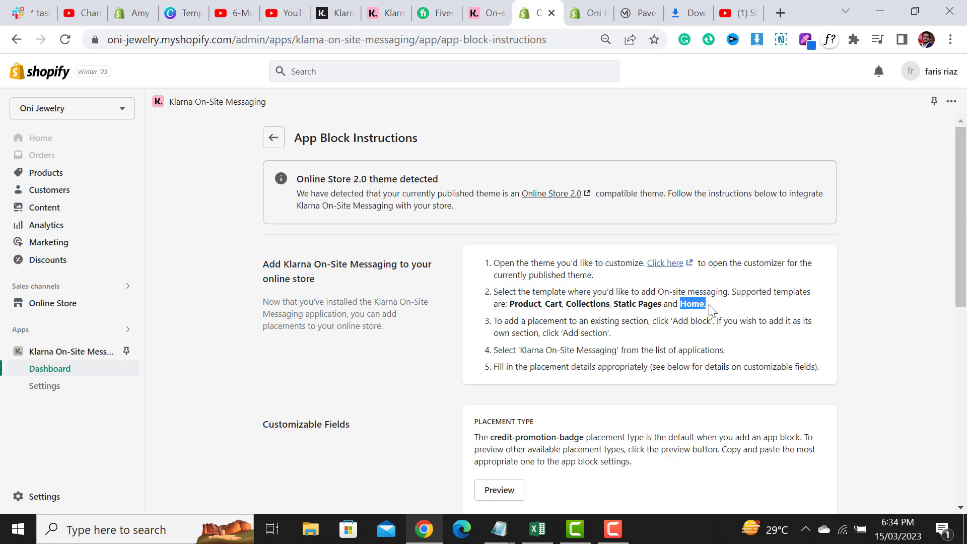
left_click_drag(675, 323, 713, 323)
right_click(603, 112)
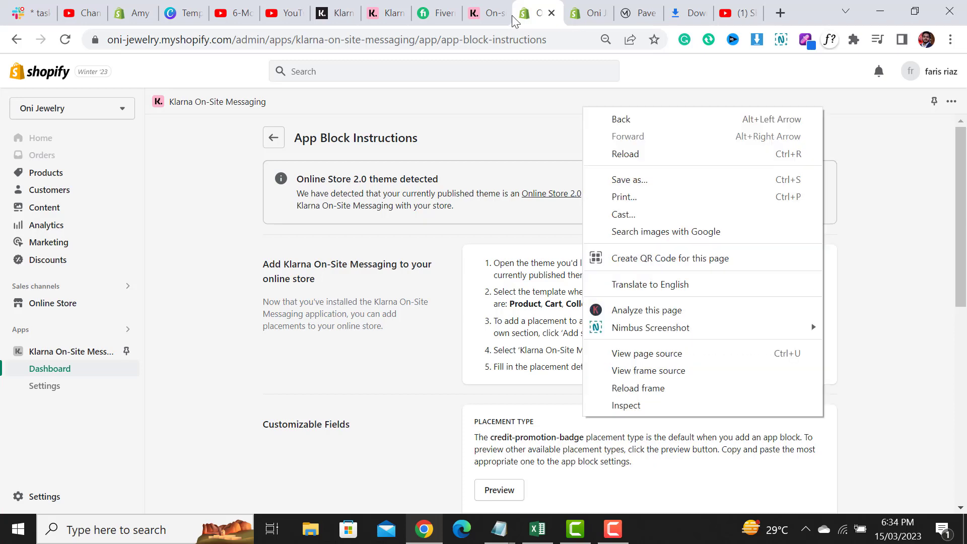
left_click(512, 143)
Add a Klarna Placement block to the Default product template's Product overview section and position it between Price and Rating widget.
left_click(593, 7)
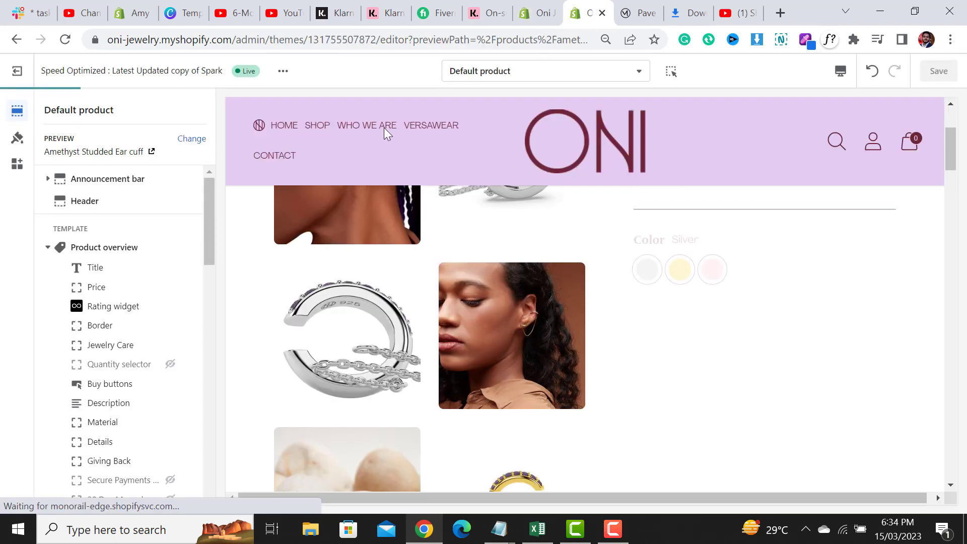
scroll(209, 206, "down", 1)
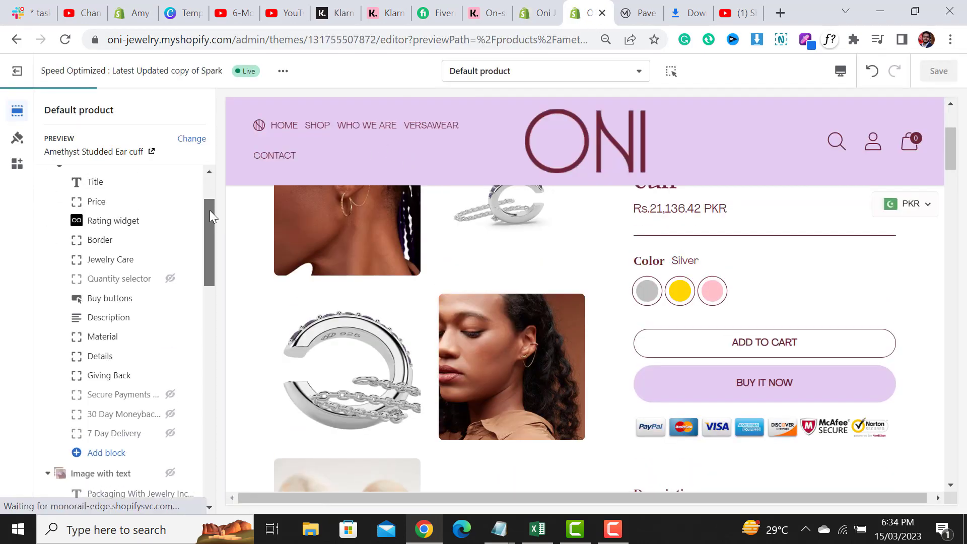
left_click_drag(954, 161, 954, 131)
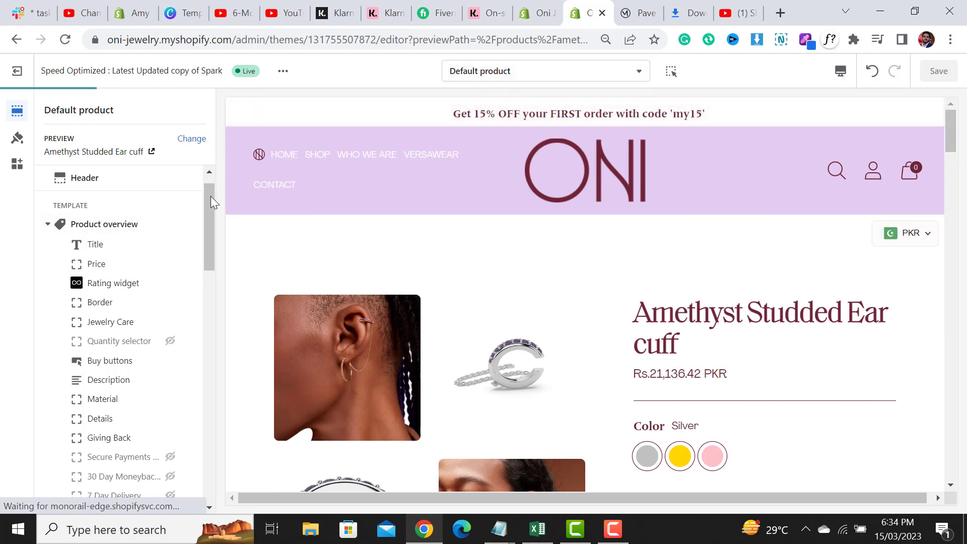
left_click_drag(212, 199, 162, 325)
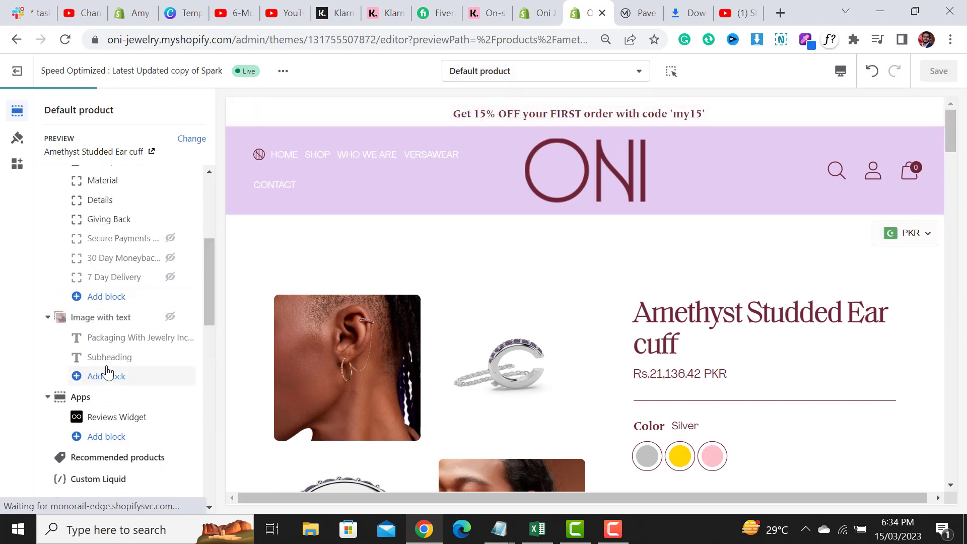
left_click(116, 301)
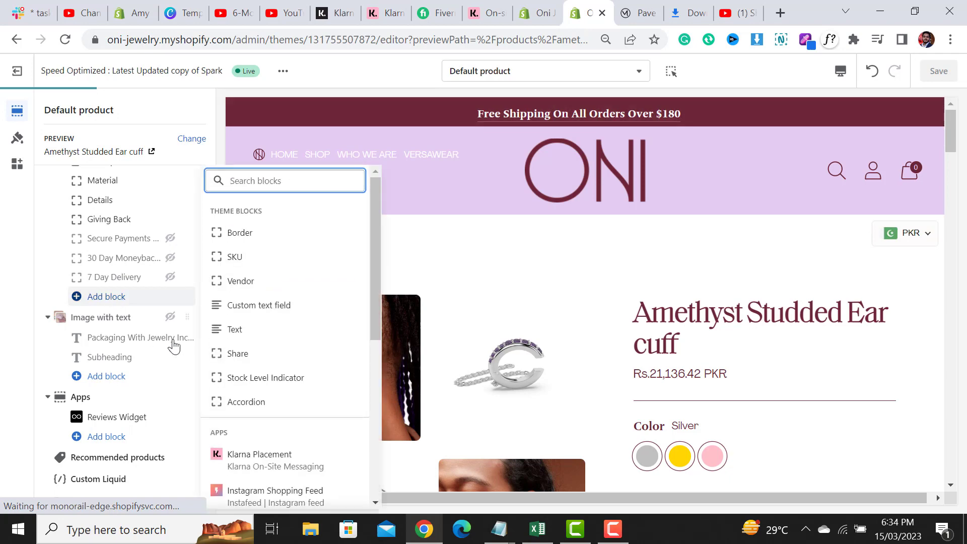
left_click(282, 461)
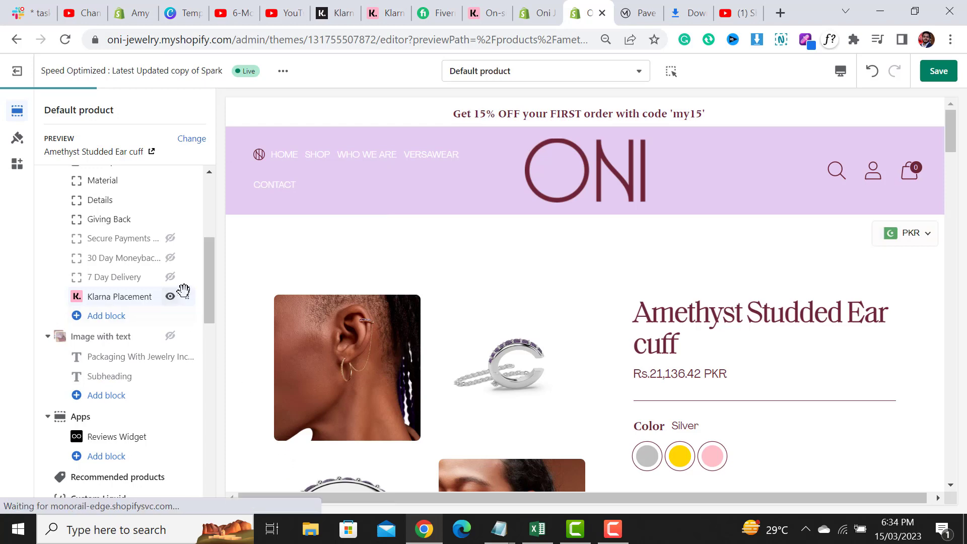
left_click_drag(194, 297, 130, 197)
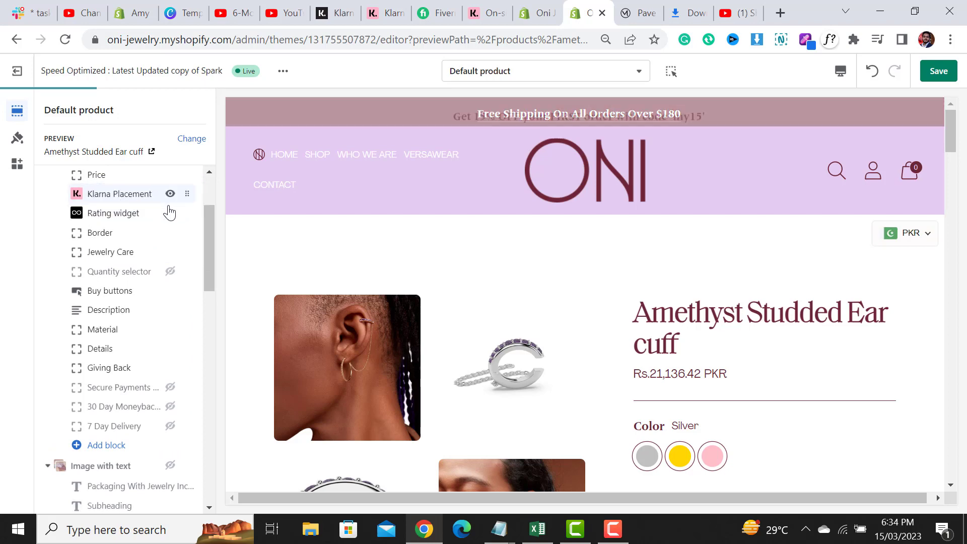
left_click_drag(209, 213, 215, 183)
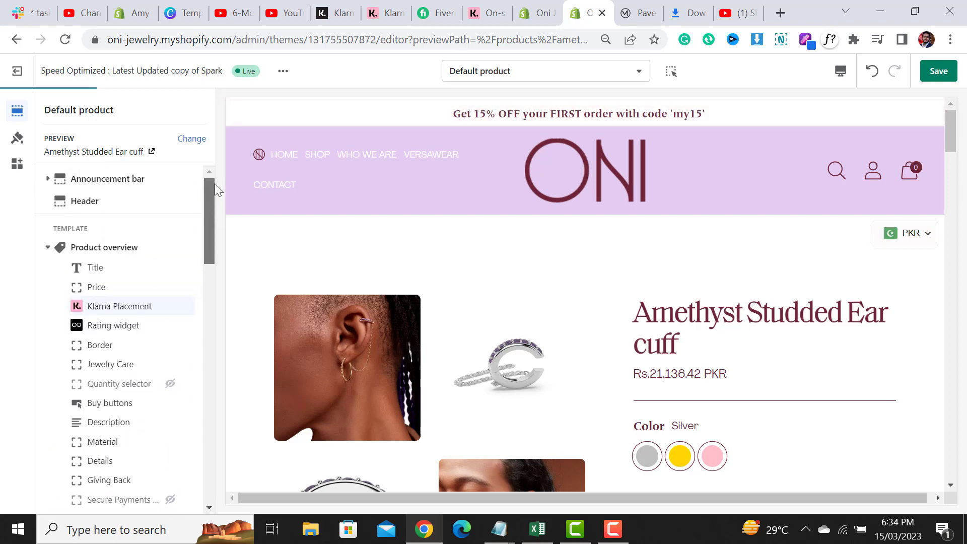
Save the Default product template and review the App Block Instructions for adding a placement as a block or section.
left_click(942, 73)
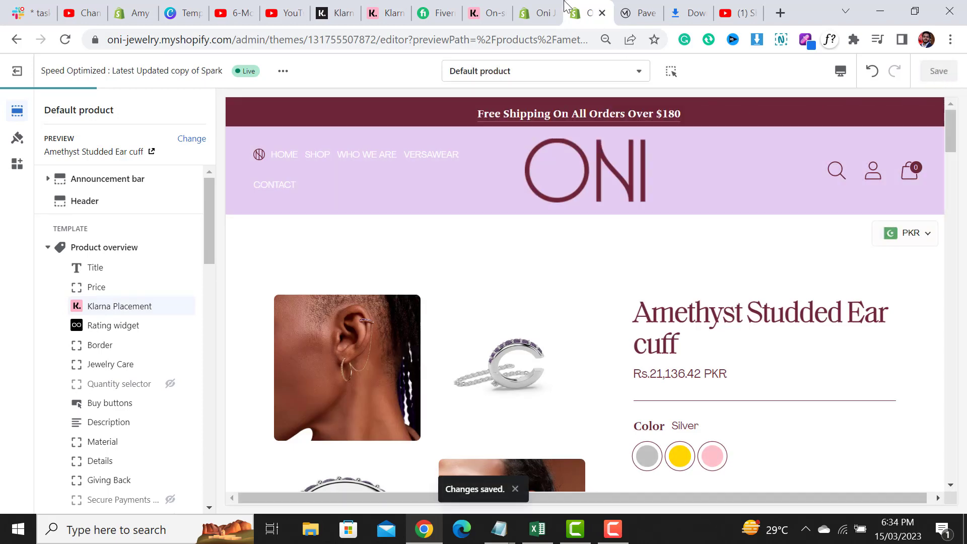
left_click(542, 6)
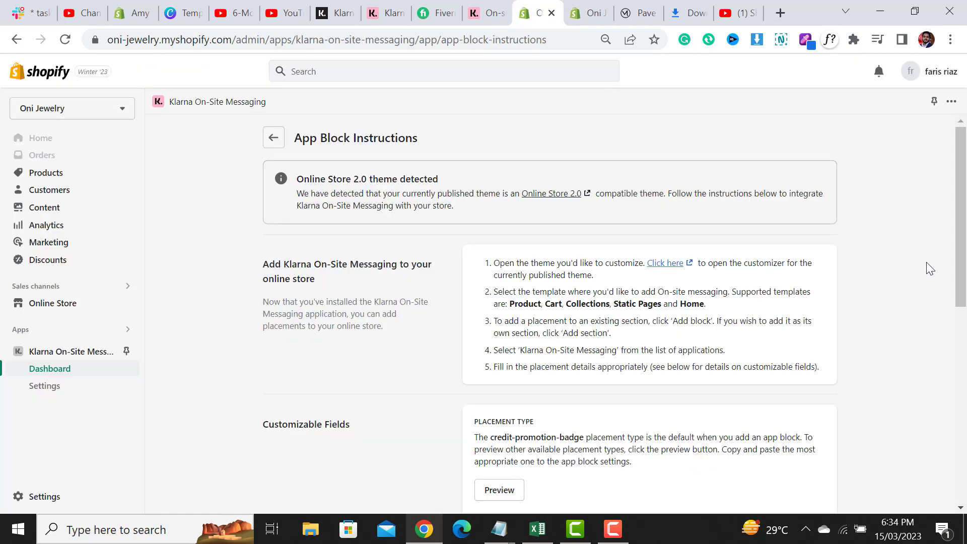
scroll(966, 265, "down", 2)
scroll(856, 257, "up", 1)
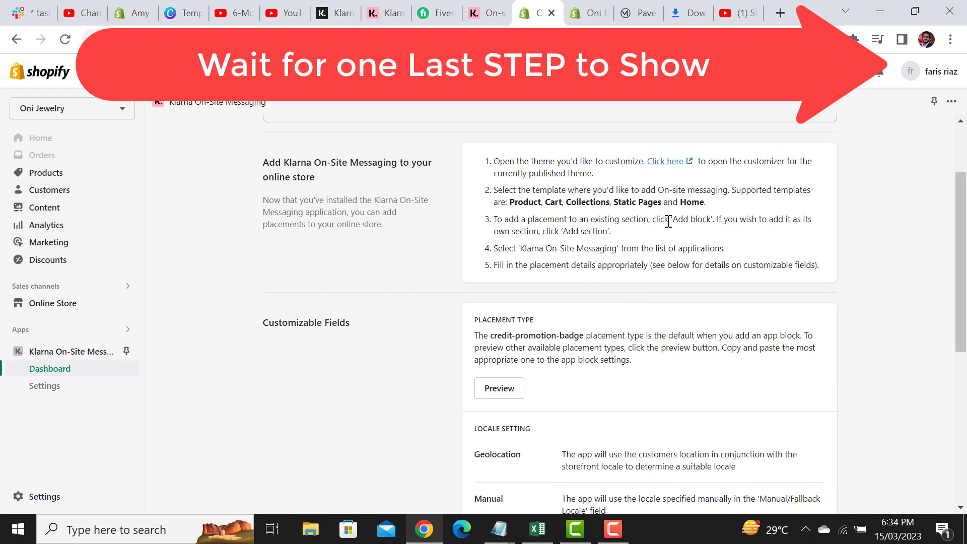
left_click_drag(666, 219, 808, 220)
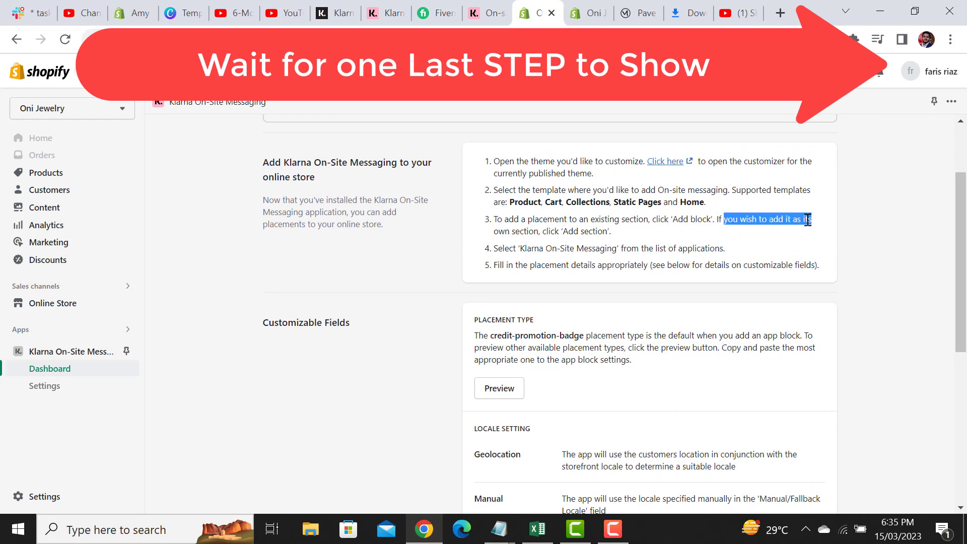
left_click_drag(506, 232, 620, 236)
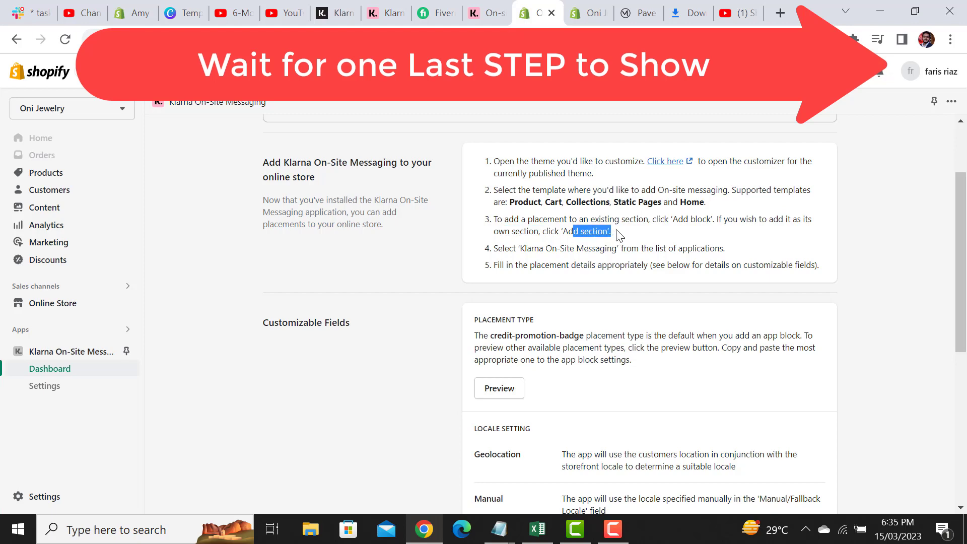
left_click_drag(674, 220, 711, 220)
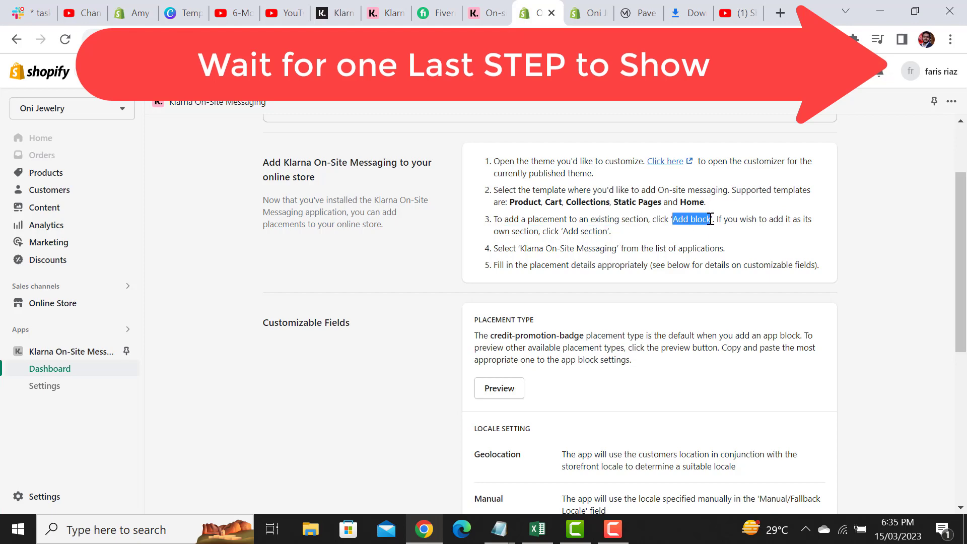
Check the Klarna Placement block in the theme editor against the remaining instructions, including the placement details and customizable fields.
left_click(574, 15)
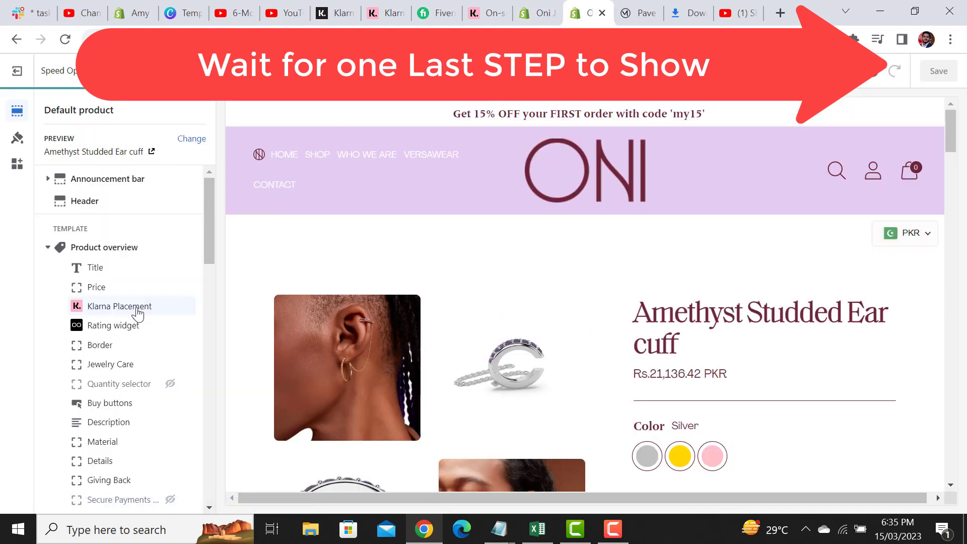
left_click(526, 7)
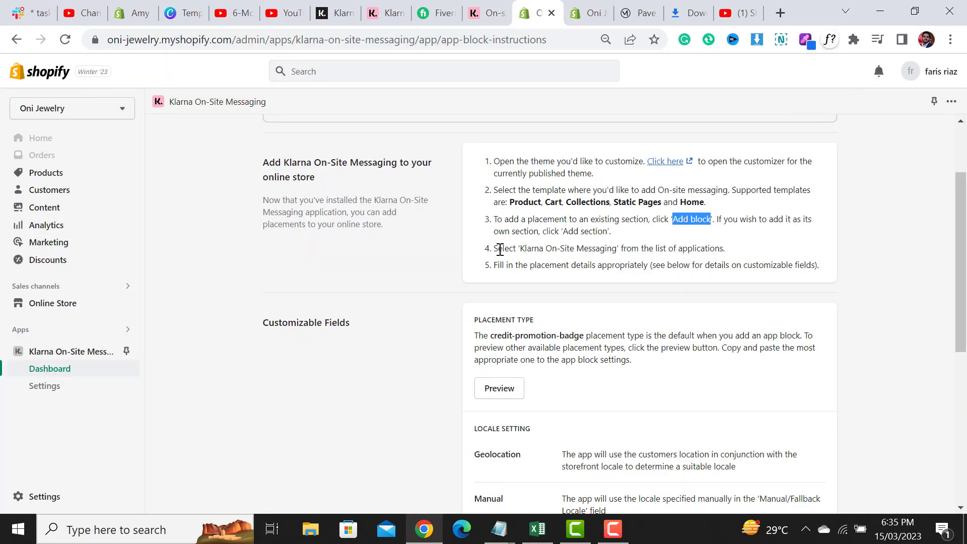
left_click_drag(500, 249, 708, 250)
left_click_drag(511, 267, 598, 265)
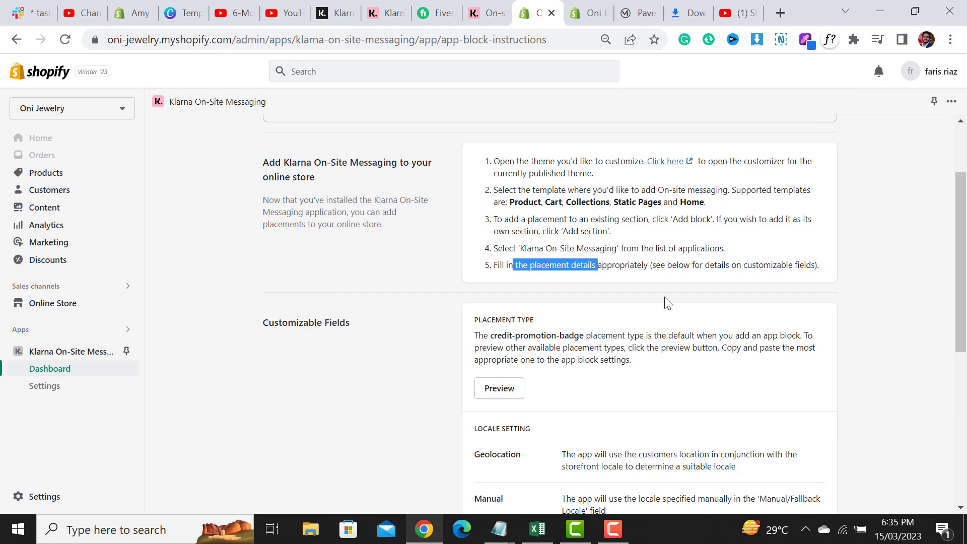
left_click(669, 304)
scroll(964, 345, "down", 1)
scroll(965, 345, "down", 2)
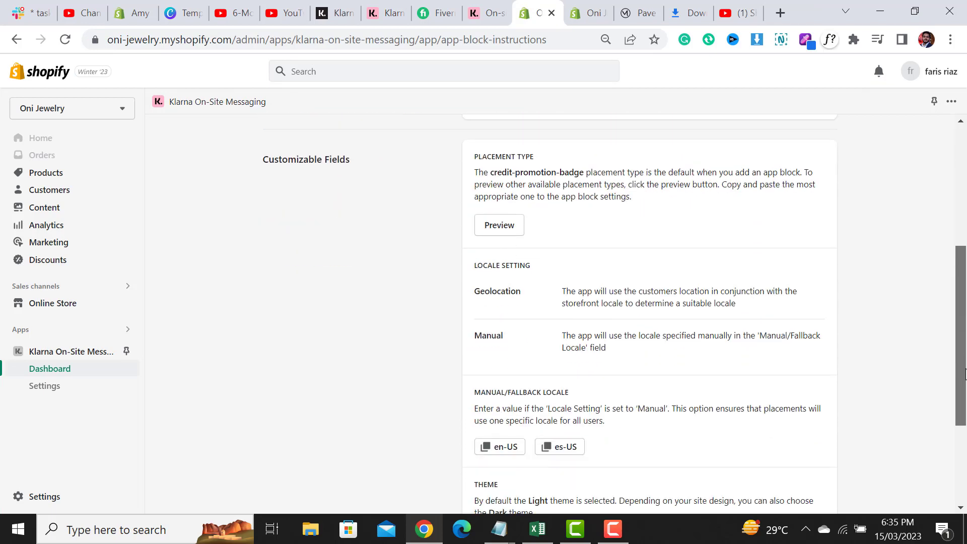
Preview the available placement types, copy credit-promotion-auto-size, and inspect the Klarna Placement block's Placement type in the theme editor.
left_click(491, 231)
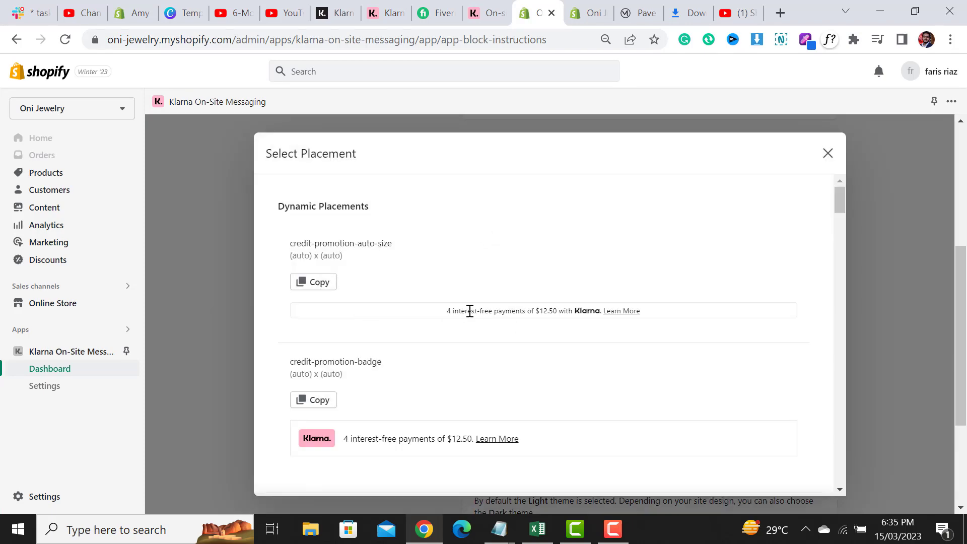
left_click_drag(446, 311, 662, 318)
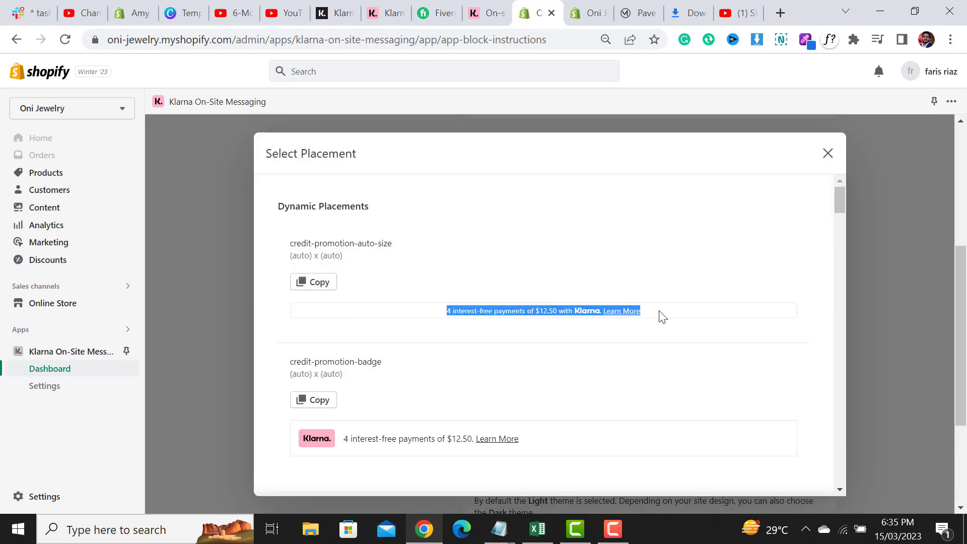
left_click(315, 283)
left_click(589, 12)
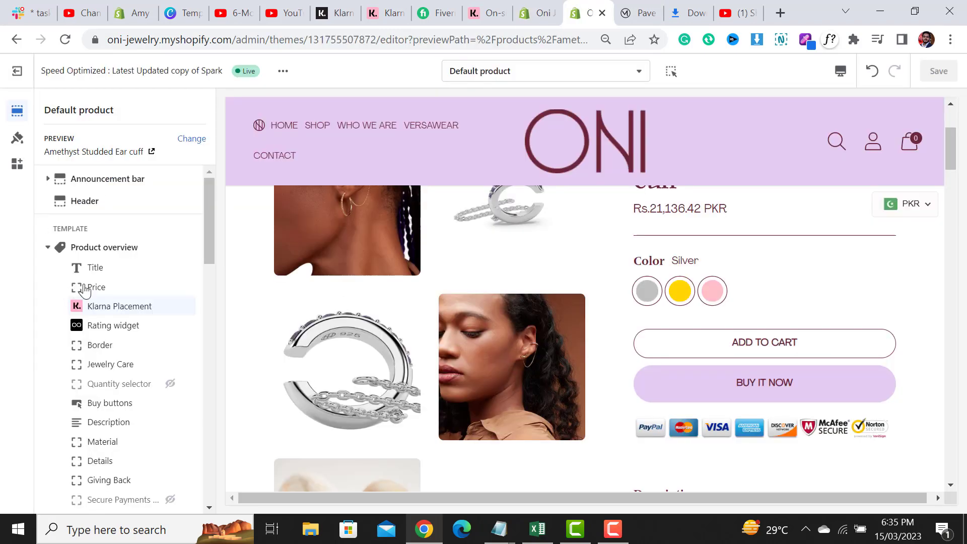
left_click(96, 303)
double_click(131, 182)
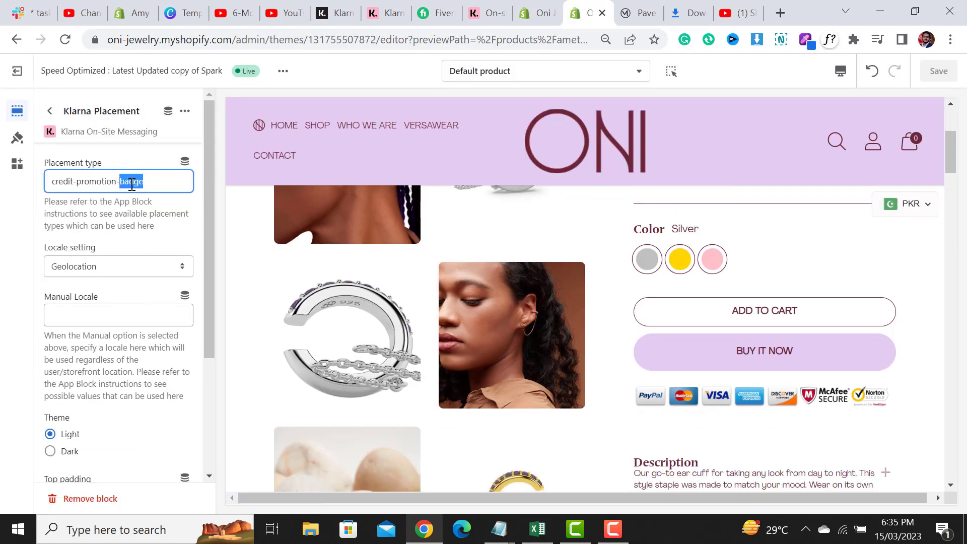
left_click(50, 111)
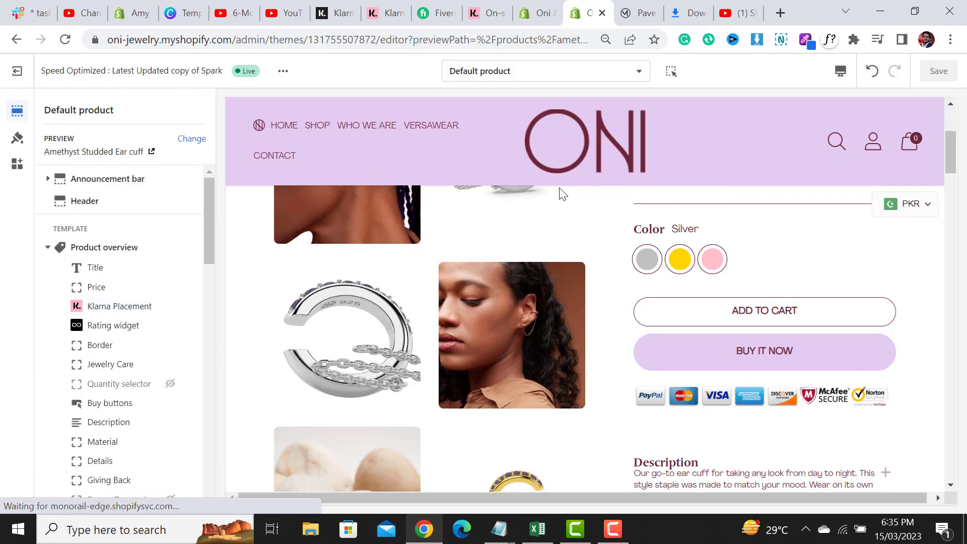
scroll(953, 151, "up", 2)
scroll(954, 148, "up", 1)
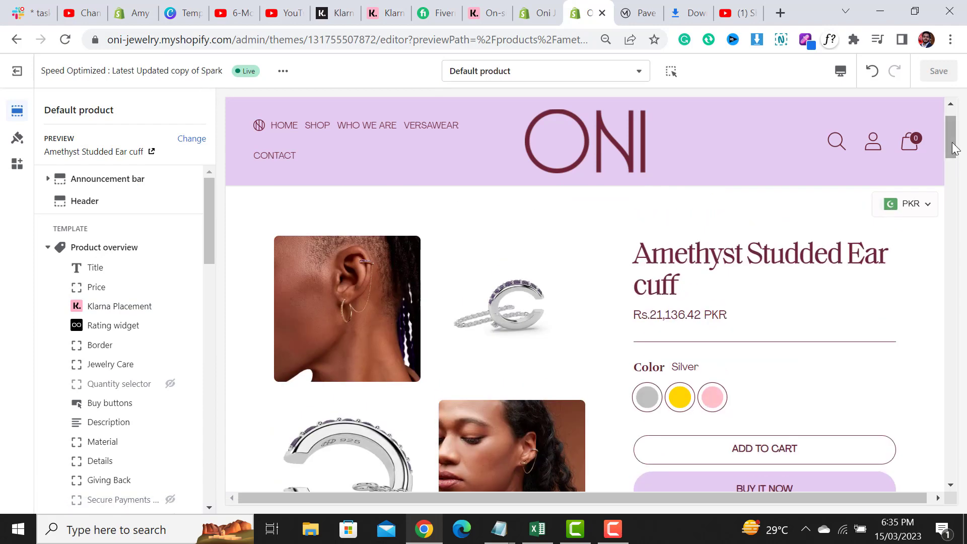
View the footer-promotion-auto-size static placement and check where its type belongs in the Klarna Placement block's settings.
left_click(538, 13)
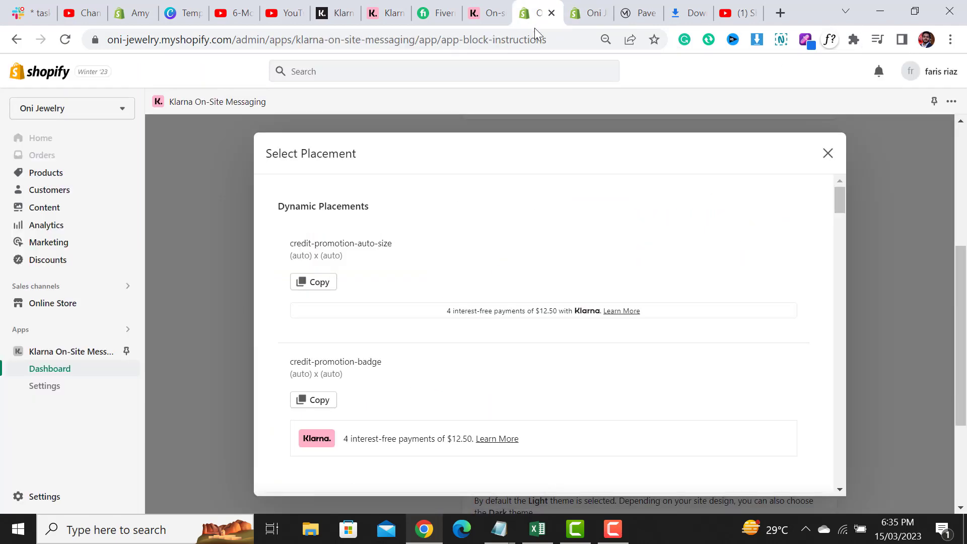
left_click_drag(838, 202, 842, 229)
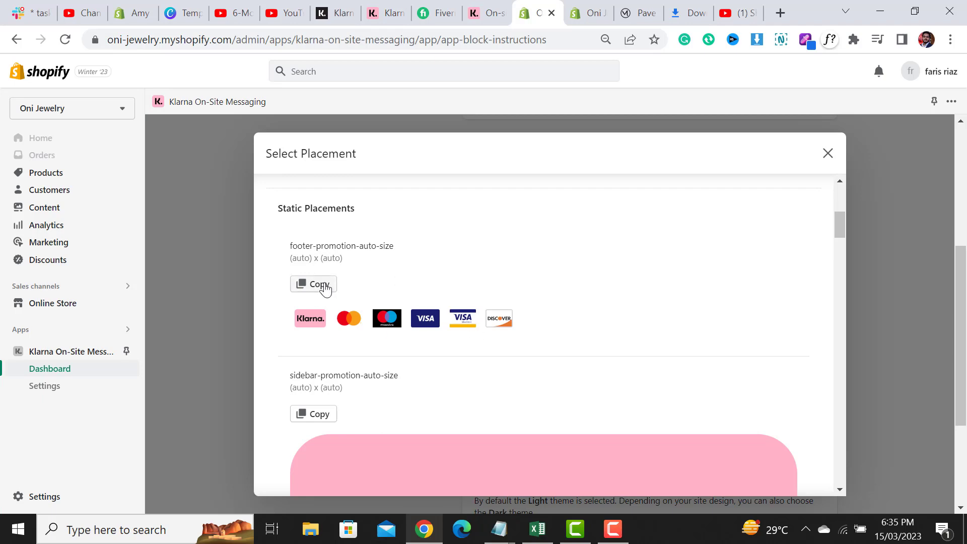
left_click(589, 13)
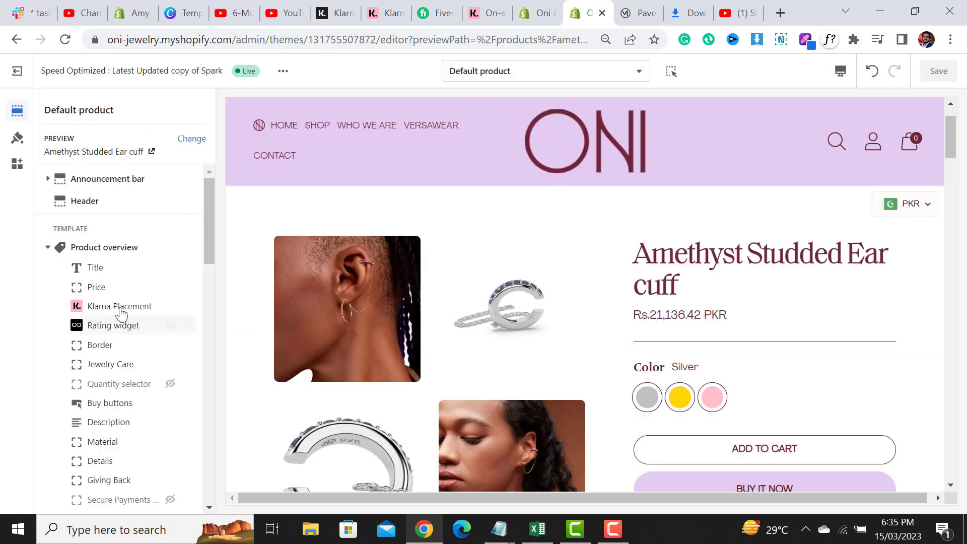
left_click(119, 307)
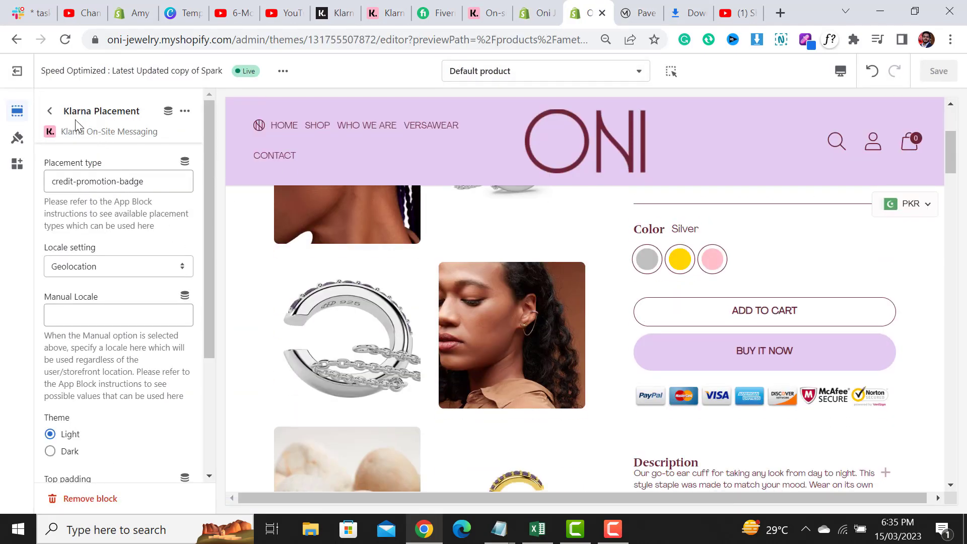
left_click(49, 111)
Browse the remaining placement previews through info-page, close the preview, and look at the Klarna Placement block's settings again.
left_click(540, 12)
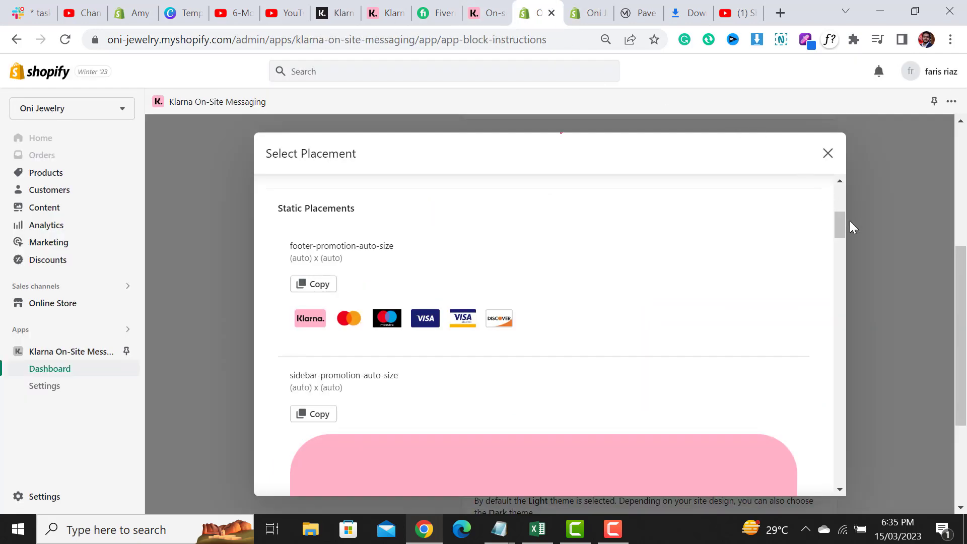
left_click_drag(842, 225, 854, 282)
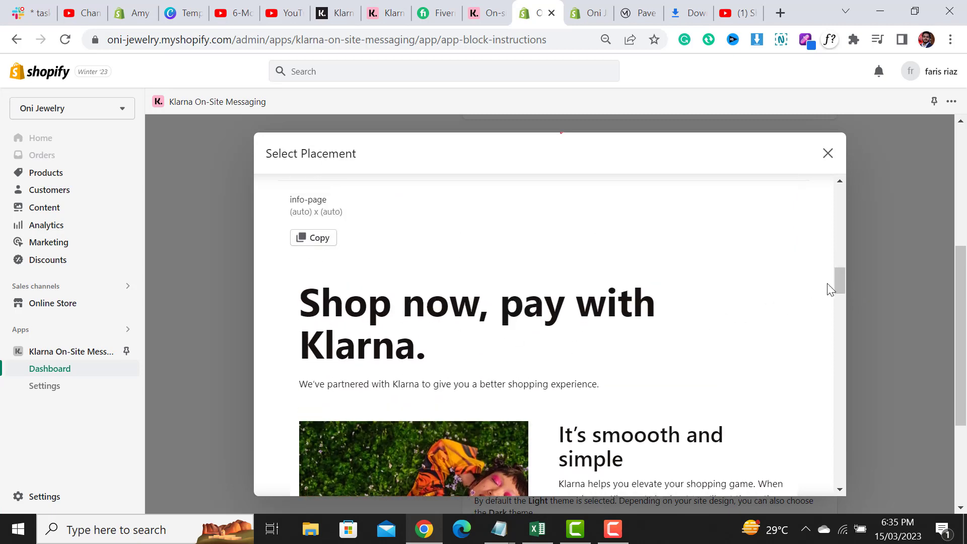
left_click_drag(839, 283, 851, 182)
left_click(828, 153)
left_click(590, 13)
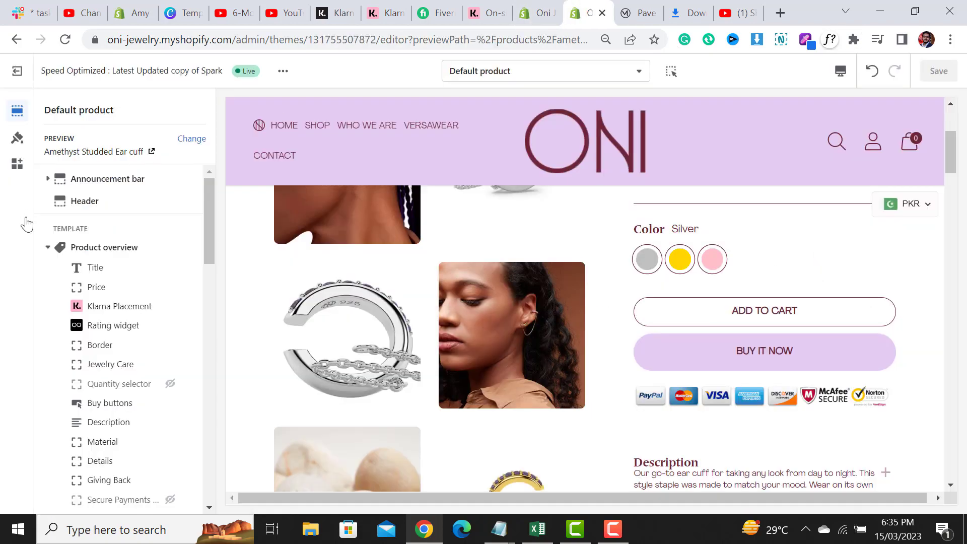
left_click(101, 305)
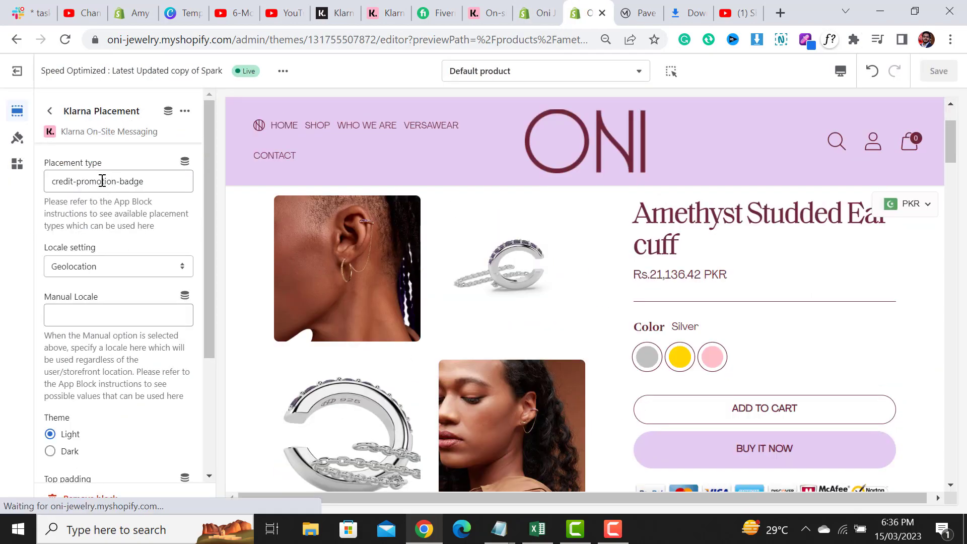
left_click(50, 110)
Verify the app blocks from the App Block Instructions page and refresh the App Block Ad Positions list.
left_click(530, 10)
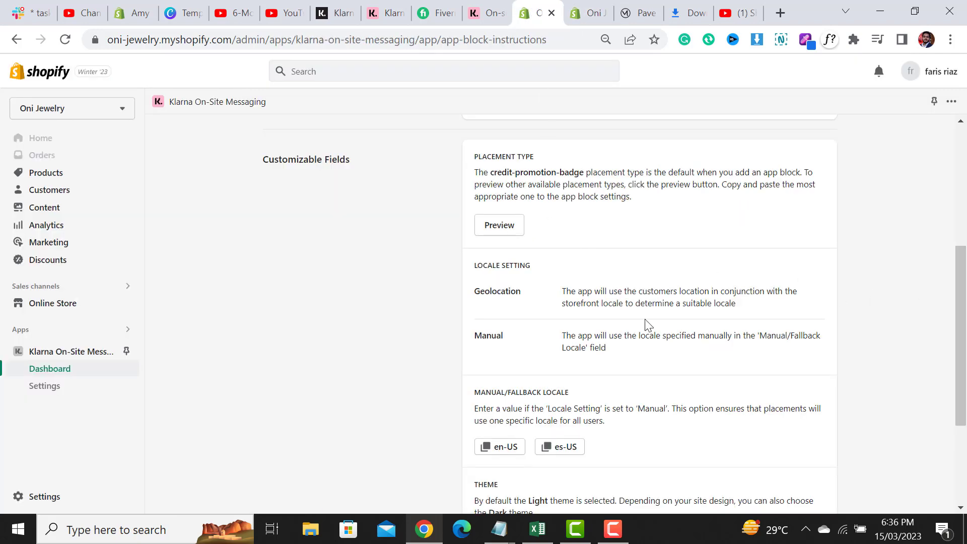
scroll(705, 383, "down", 3)
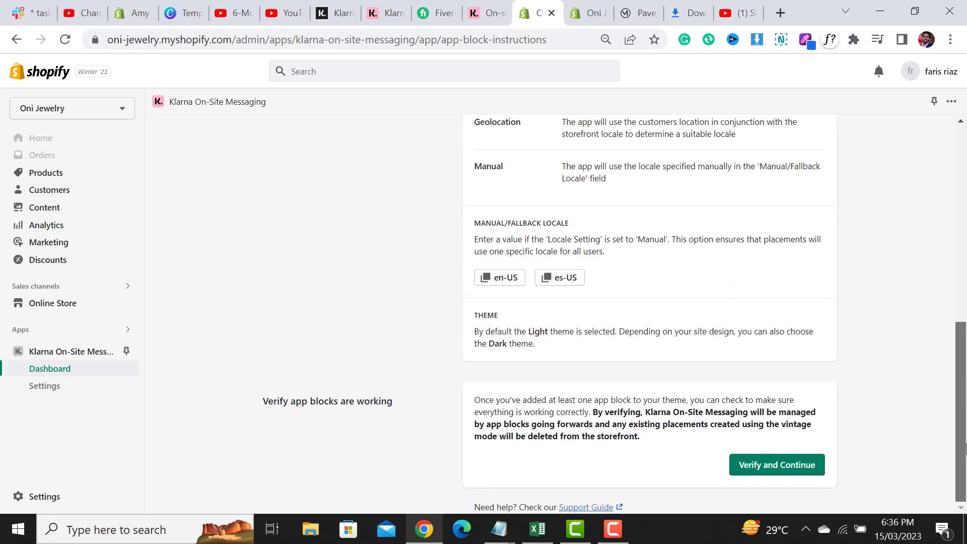
left_click(776, 470)
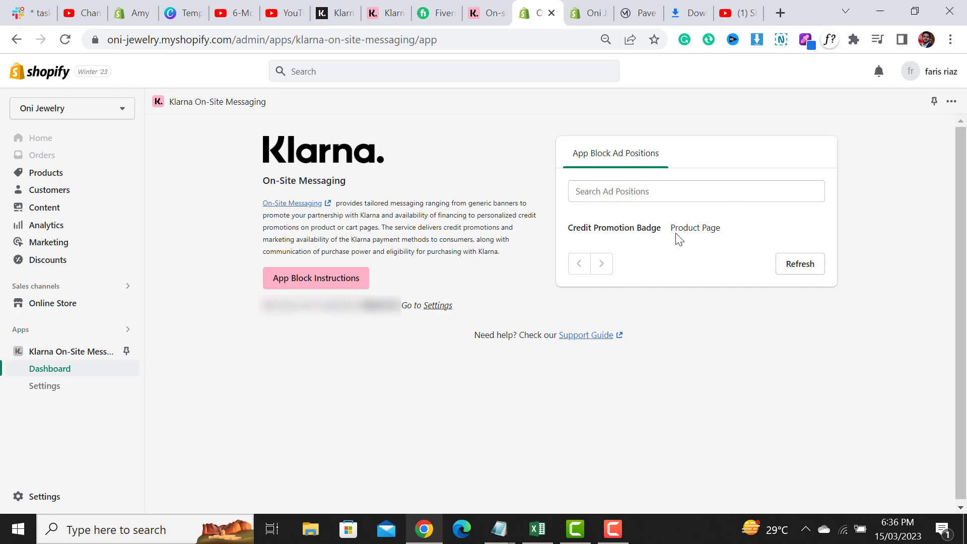
left_click(812, 265)
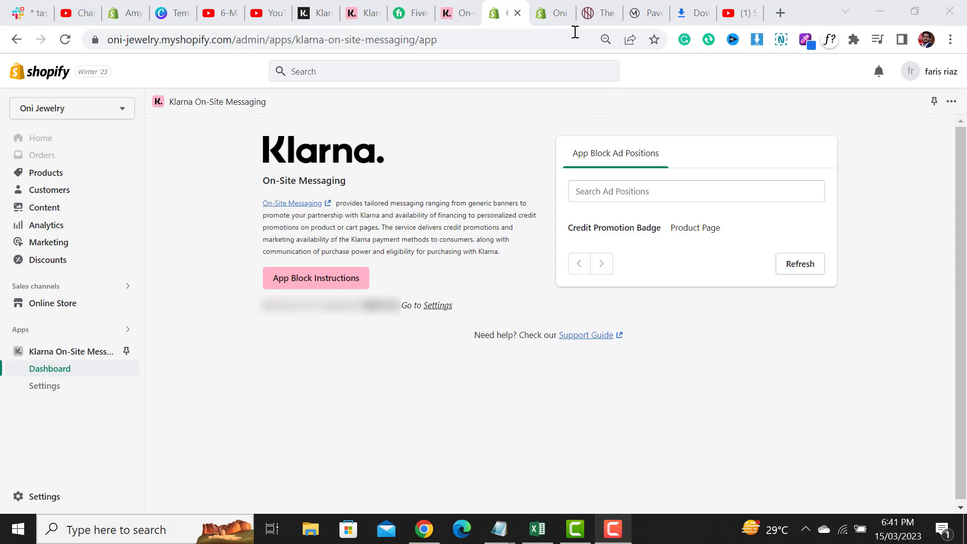
Check the Klarna Placement block's Manual Locale in the theme editor and save the Default product template.
left_click(553, 14)
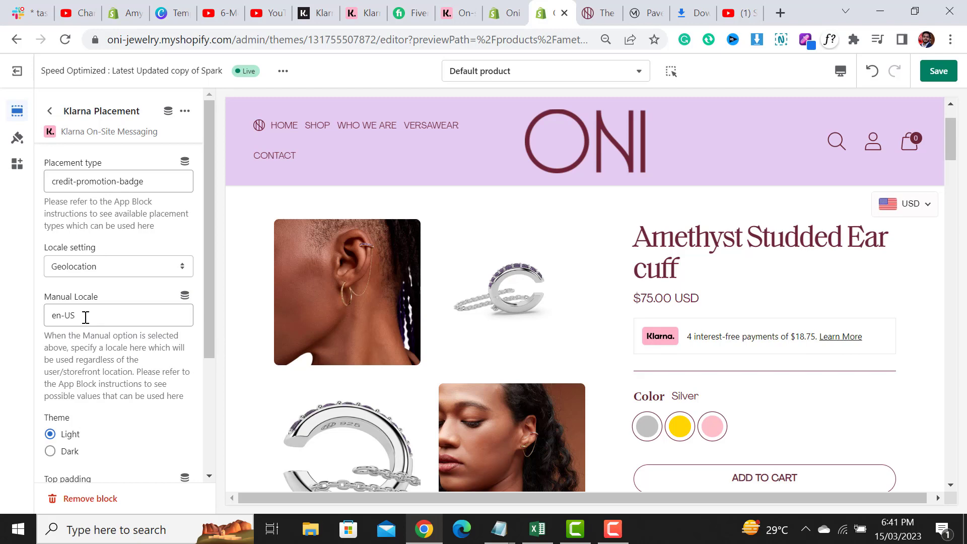
left_click_drag(86, 317, 52, 314)
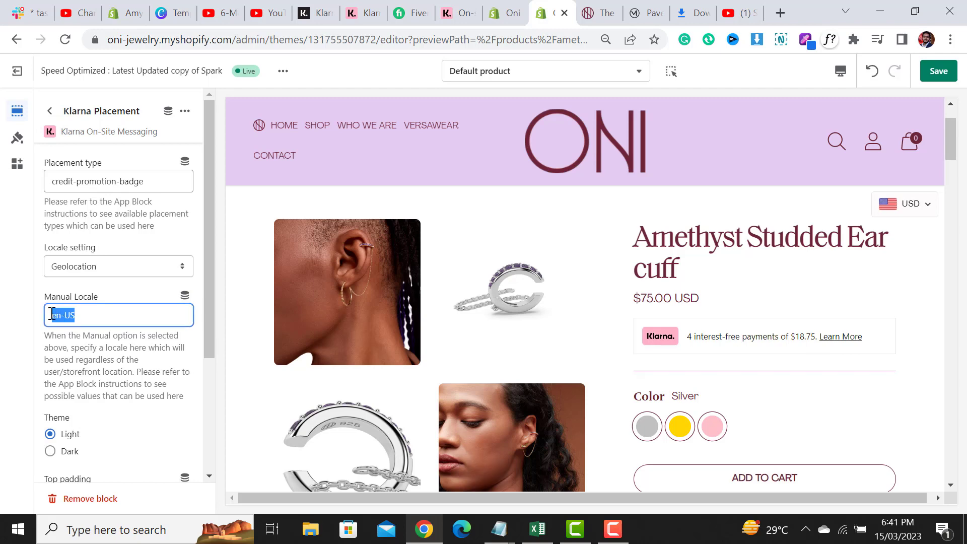
left_click(80, 317)
double_click(58, 316)
left_click(66, 315)
left_click_drag(66, 316, 80, 316)
left_click(95, 318)
left_click(939, 71)
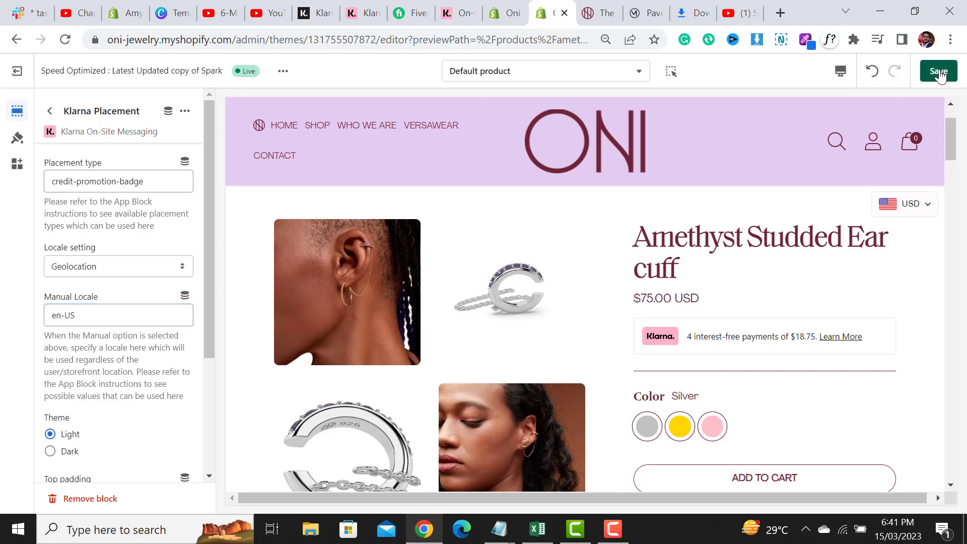